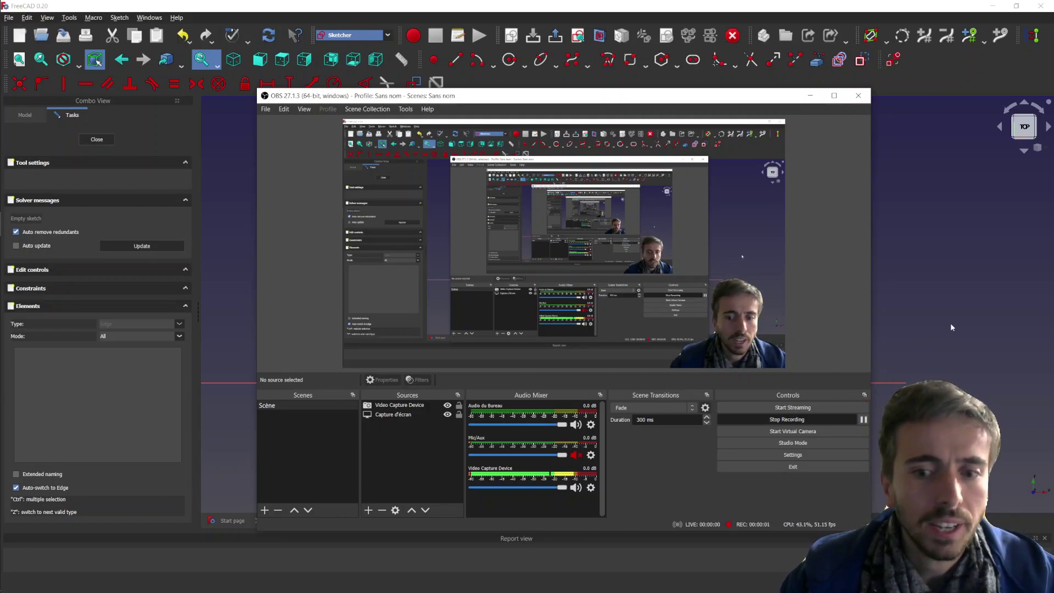
# Place a few test points in the sketch, then box-select and delete all four.
pyautogui.hotkey('alt', 'Tab')
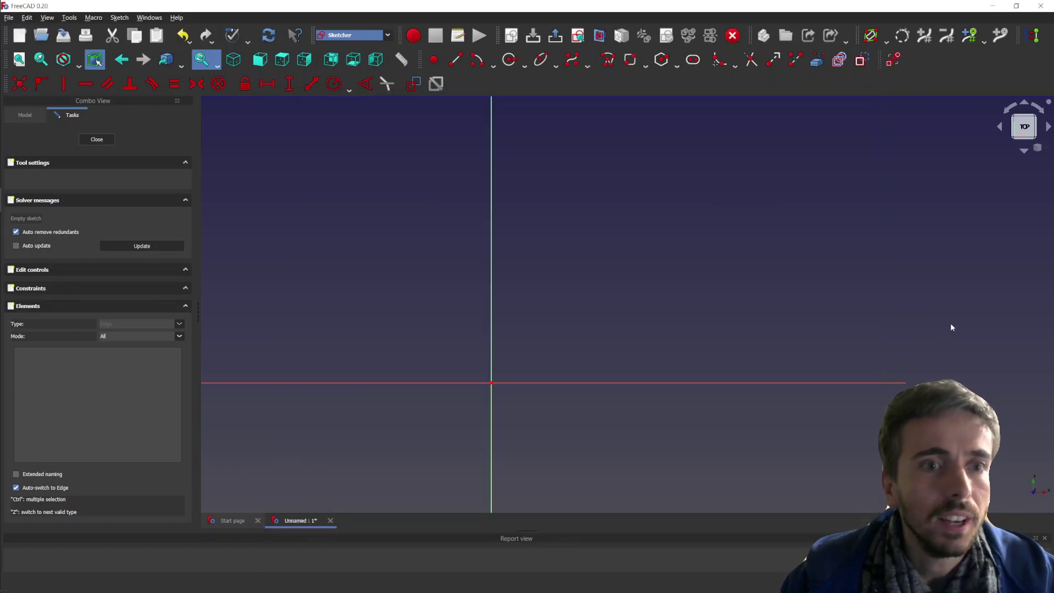
pyautogui.click(434, 60)
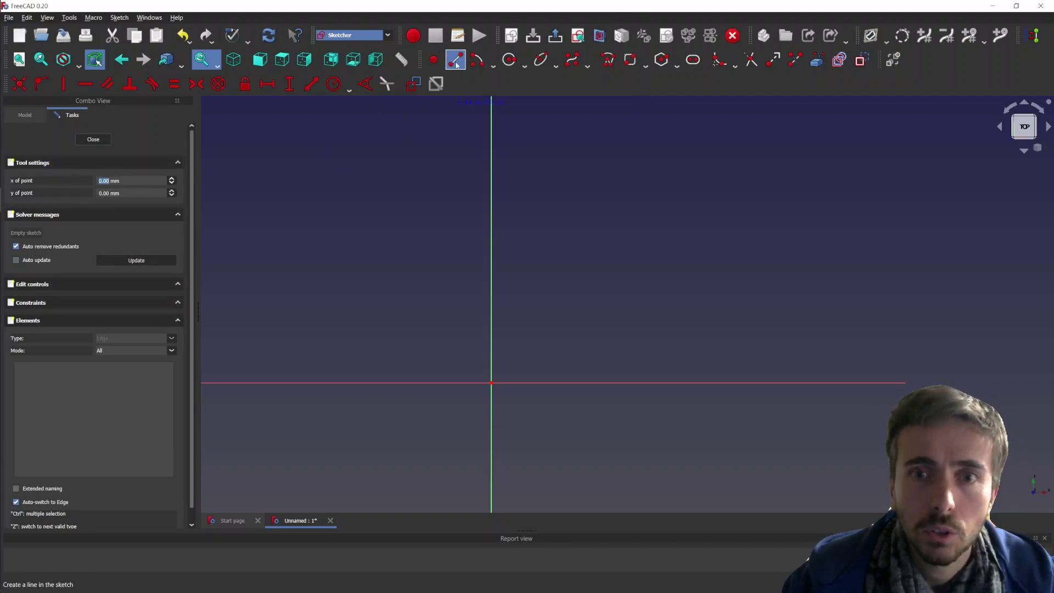
pyautogui.rightClick(351, 176)
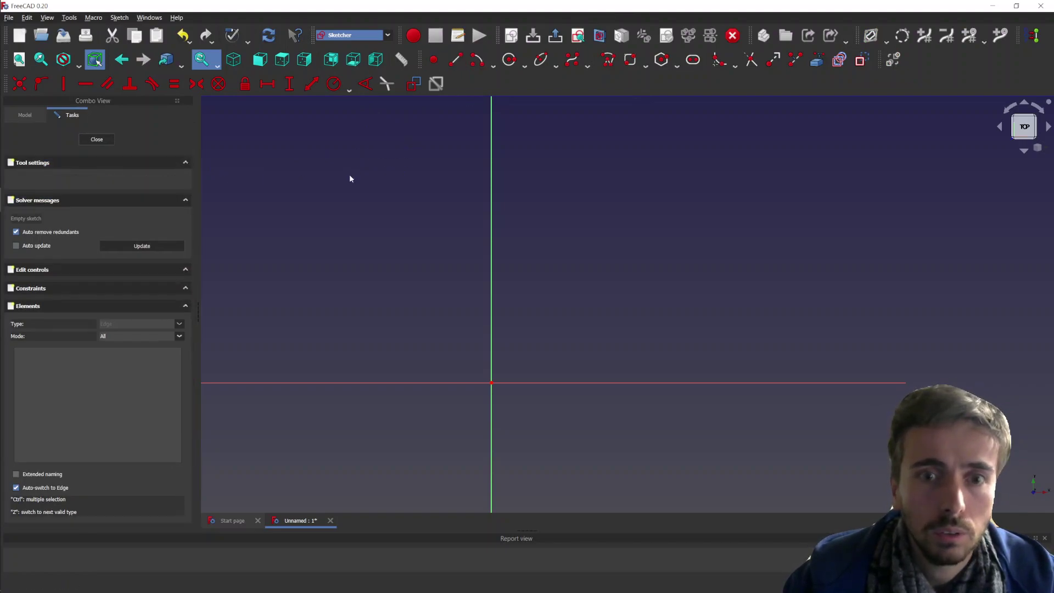
pyautogui.click(434, 61)
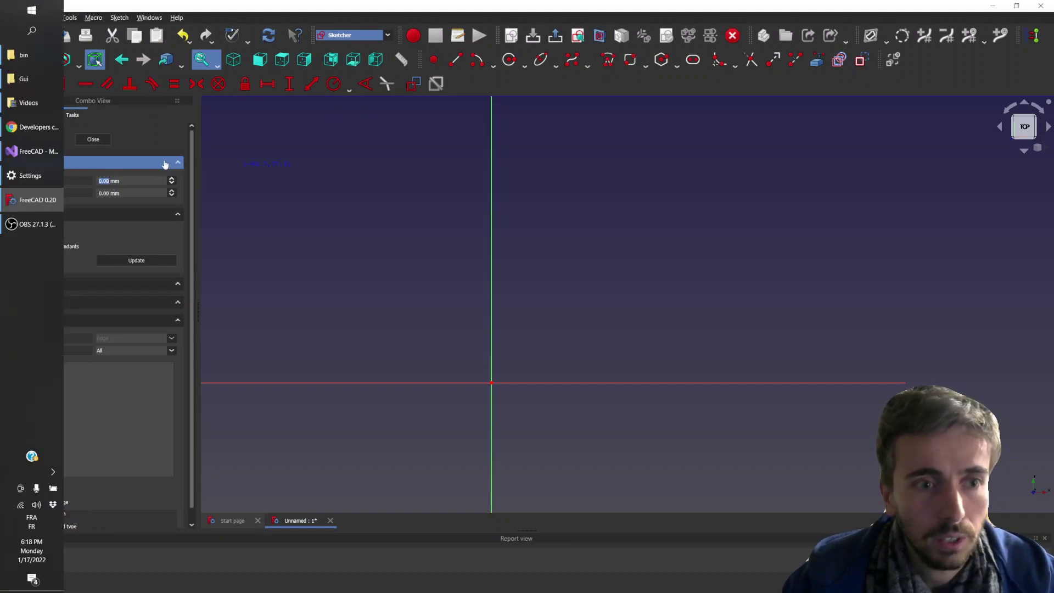
pyautogui.click(573, 260)
pyautogui.click(547, 310)
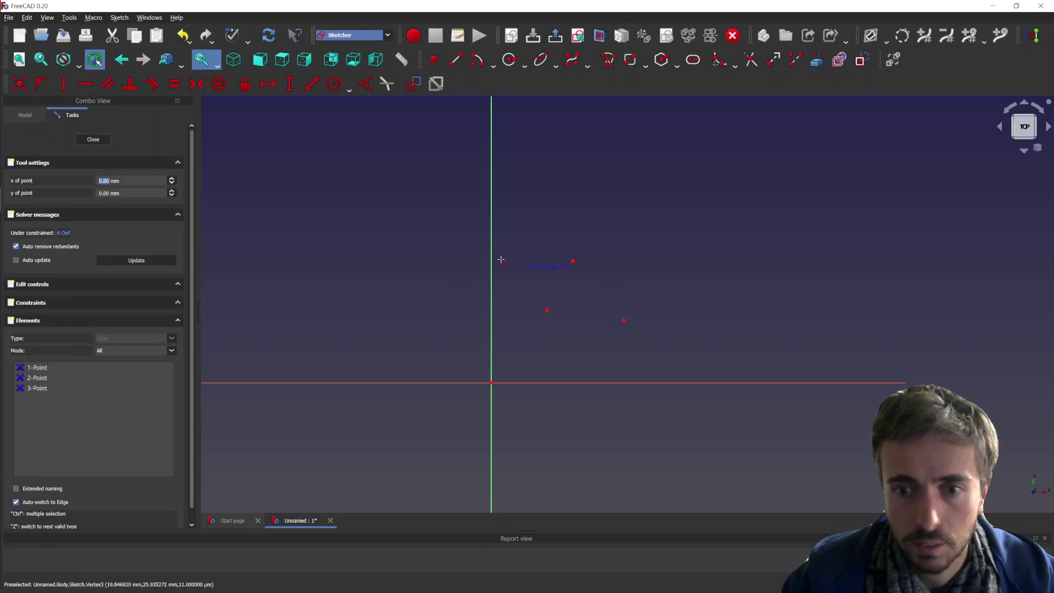
pyautogui.rightClick(386, 307)
pyautogui.moveTo(406, 203); pyautogui.dragTo(693, 362)
pyautogui.press('Delete')
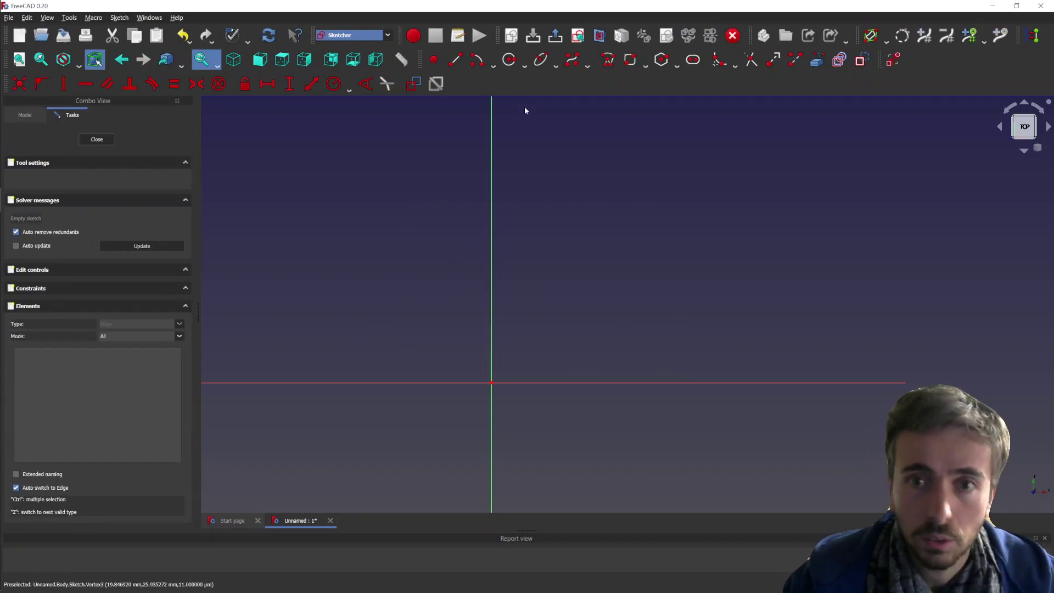
# Place a point at 10 mm, 10 mm, rearrange its dimensions, then delete it.
pyautogui.click(434, 59)
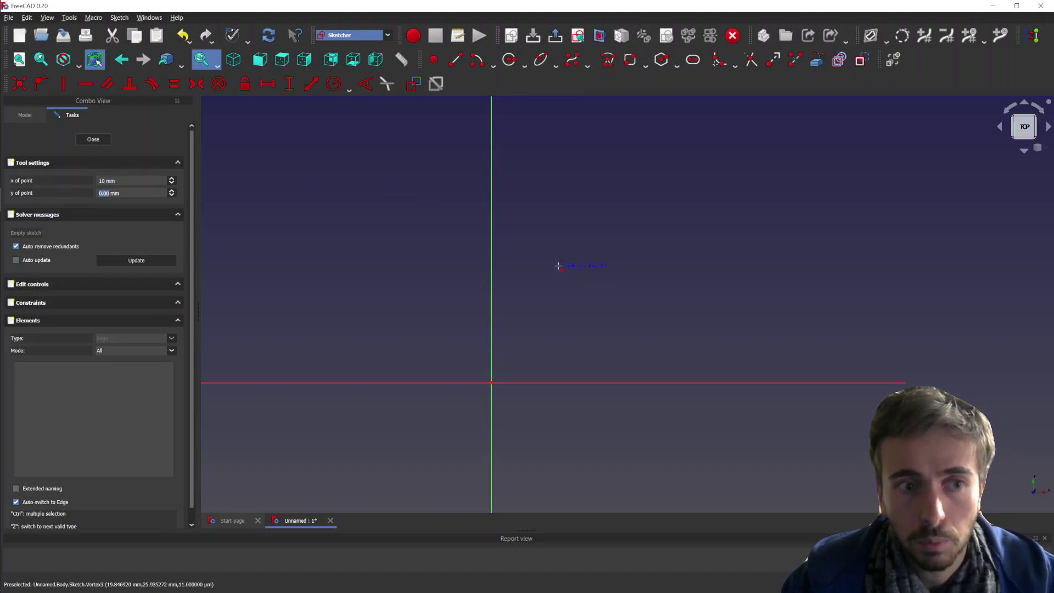
pyautogui.press('Return')
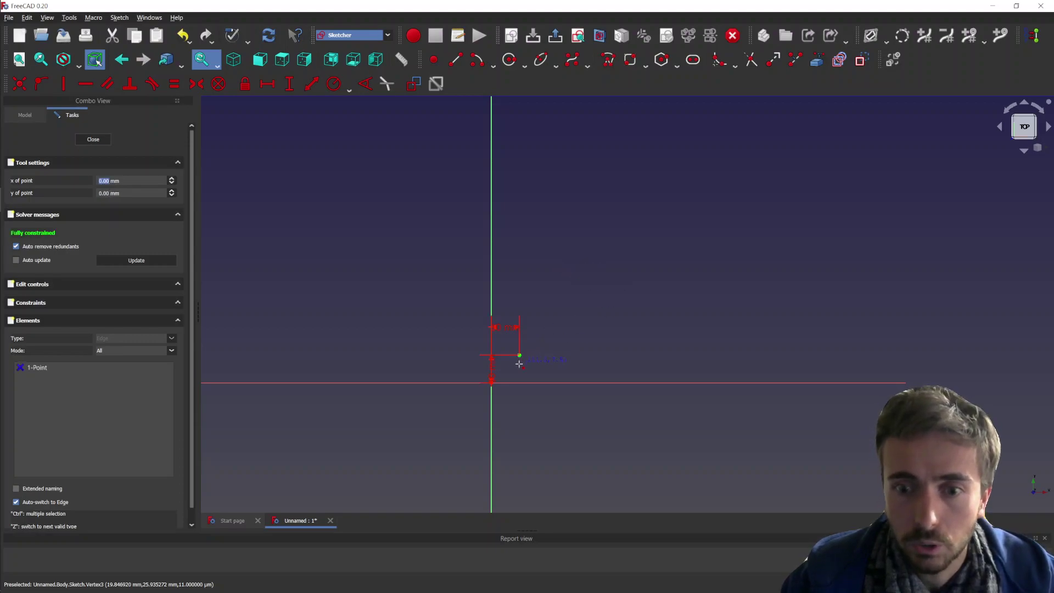
pyautogui.scroll(5, 519, 363)
pyautogui.rightClick(521, 251)
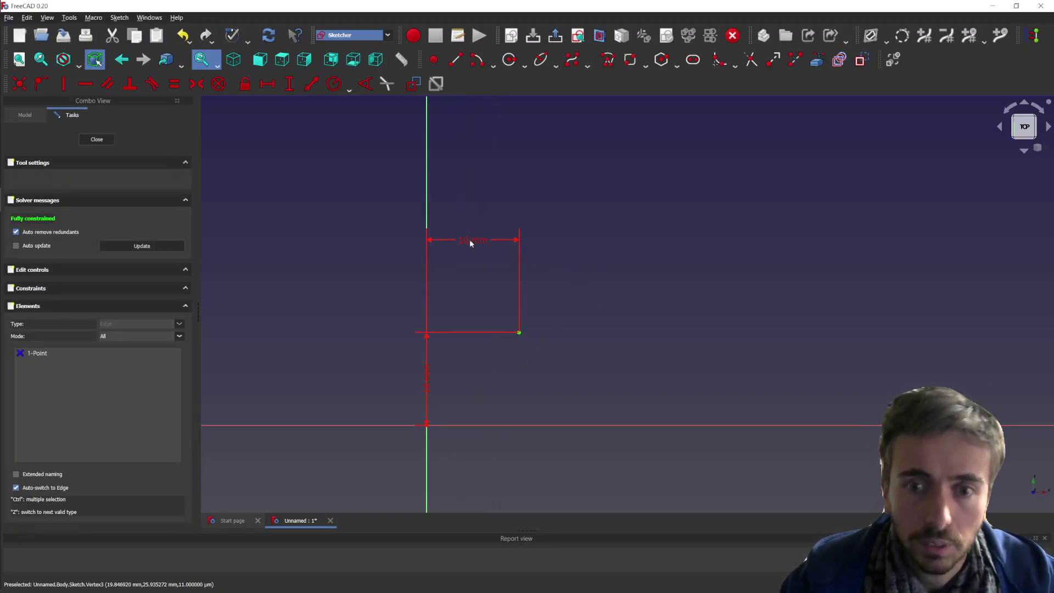
pyautogui.moveTo(540, 197); pyautogui.dragTo(431, 269)
pyautogui.moveTo(477, 240); pyautogui.dragTo(485, 245)
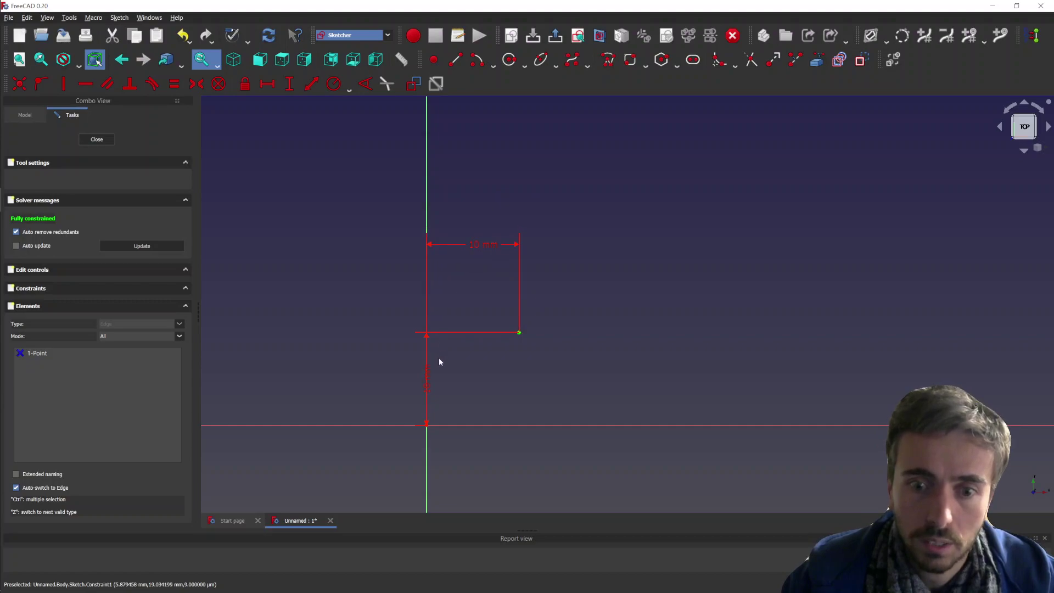
pyautogui.moveTo(428, 371); pyautogui.dragTo(509, 384)
pyautogui.scroll(-3, 555, 393)
pyautogui.moveTo(661, 227); pyautogui.dragTo(418, 457)
pyautogui.press('Delete')
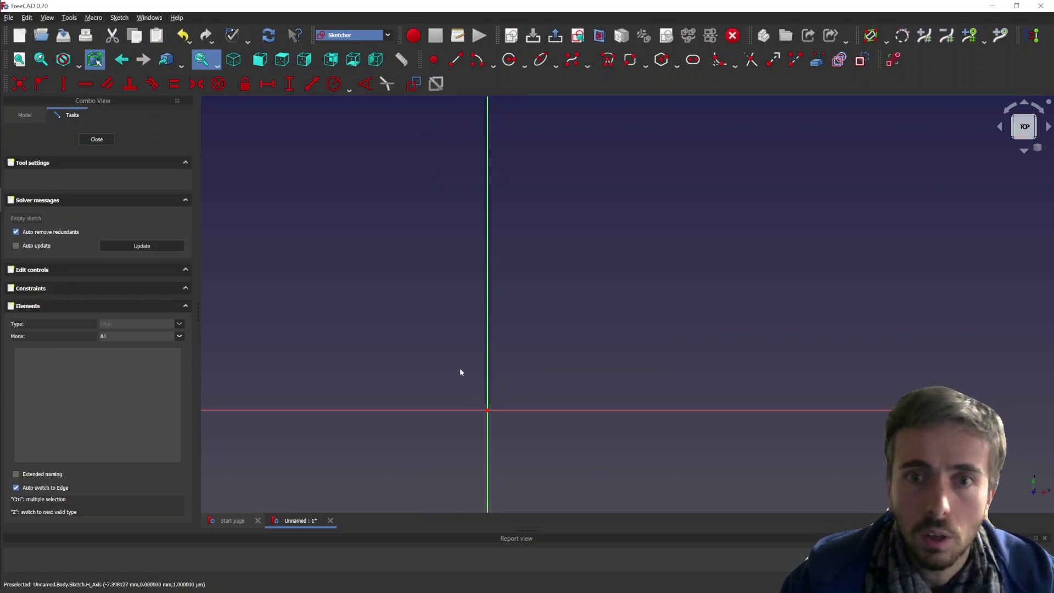
# Draw a line from the origin to 10, 10 mm using Tool settings values.
pyautogui.click(456, 65)
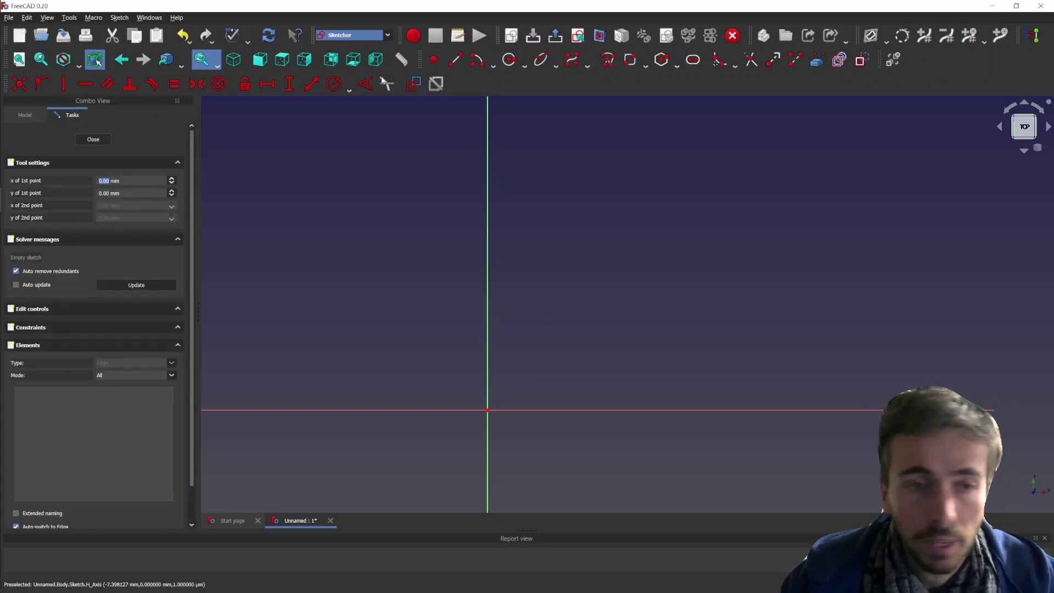
pyautogui.click(529, 226)
pyautogui.write('10')
pyautogui.press('Tab')
pyautogui.write('10')
pyautogui.press('Return')
pyautogui.scroll(3, 556, 415)
pyautogui.scroll(-2, 417, 409)
pyautogui.scroll(3, 428, 379)
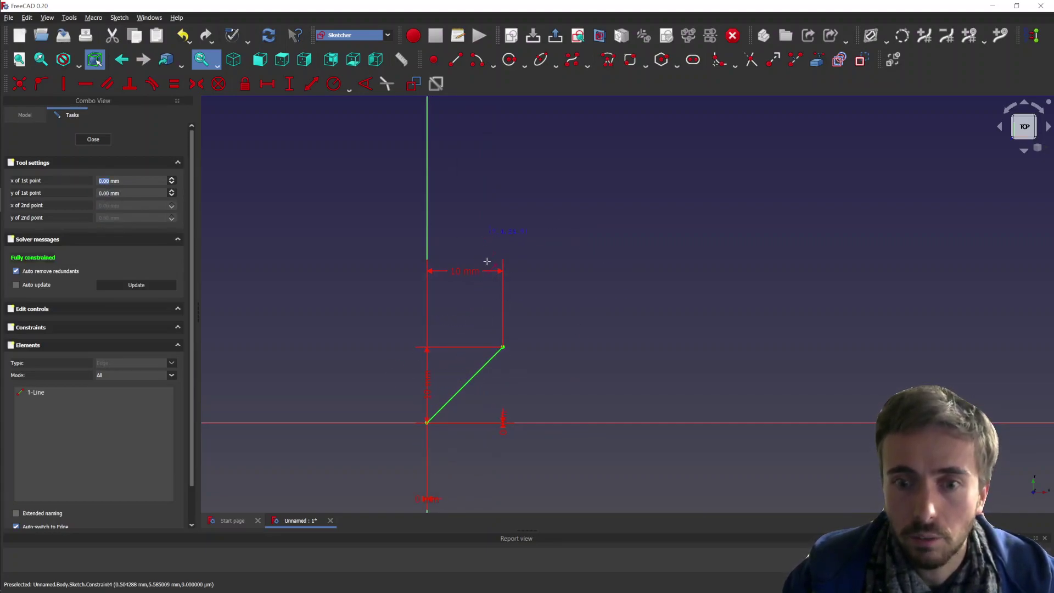
pyautogui.scroll(-3, 359, 362)
# Delete the test line and pick the centre-based Arc tool.
pyautogui.press('Escape')
pyautogui.moveTo(530, 230); pyautogui.dragTo(301, 509)
pyautogui.press('Delete')
pyautogui.click(477, 61)
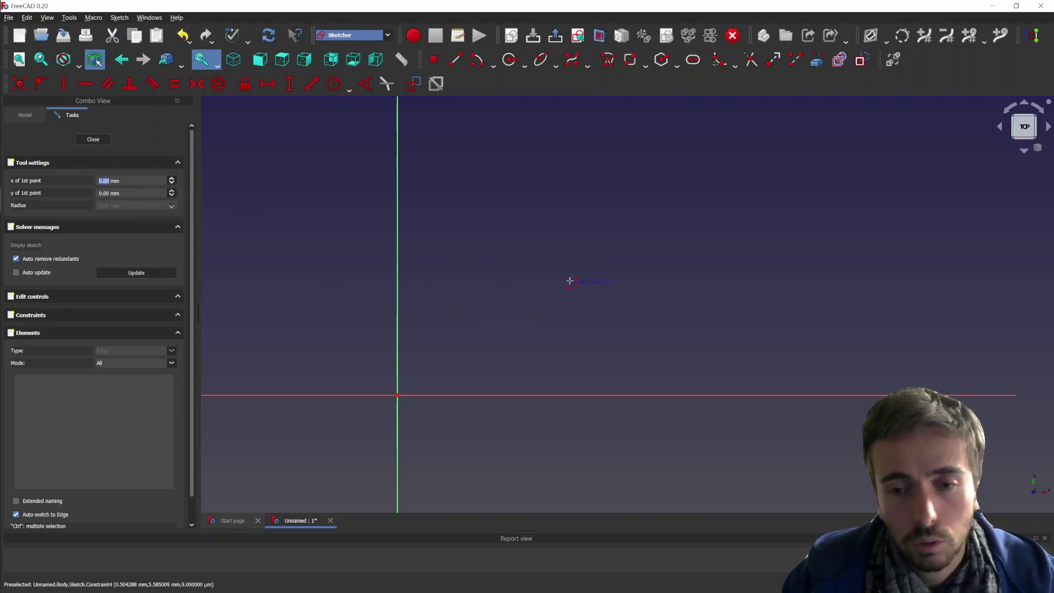
# Draw an arc around a clicked centre with its radius locked at 10 mm.
pyautogui.click(545, 250)
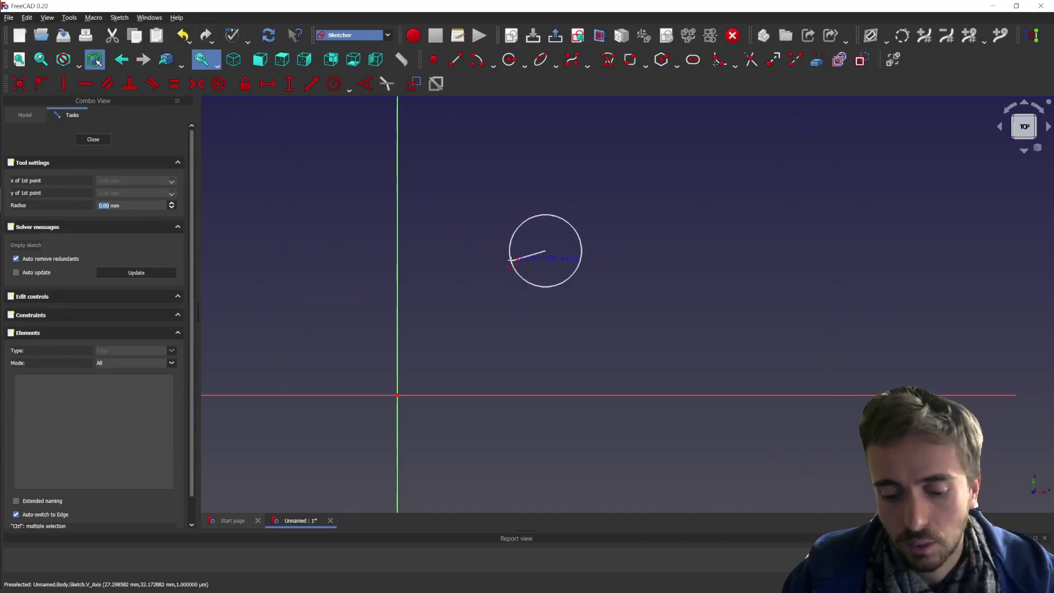
pyautogui.write('10')
pyautogui.press('Return')
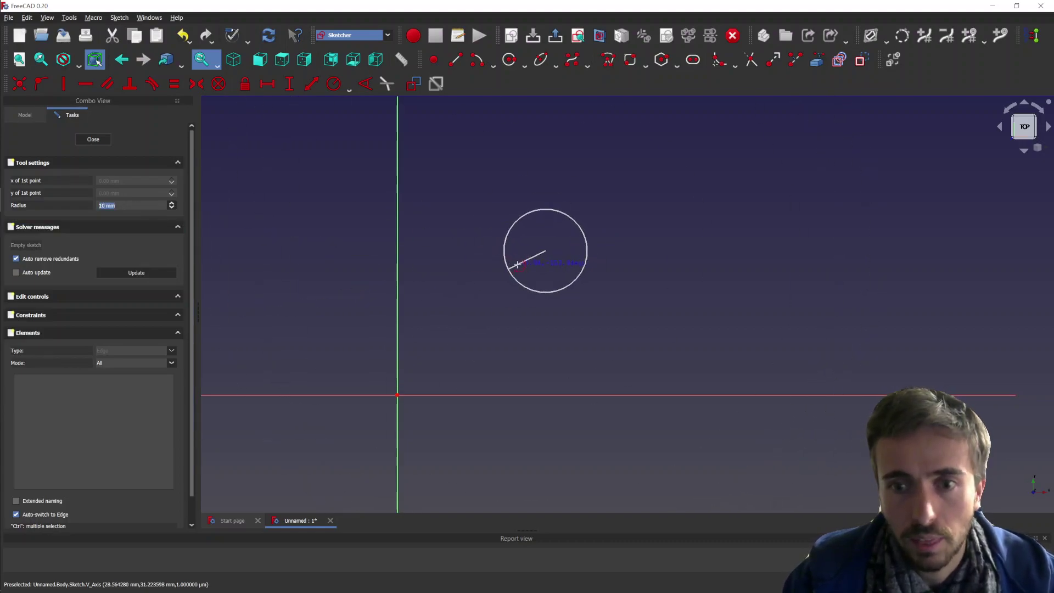
pyautogui.click(506, 235)
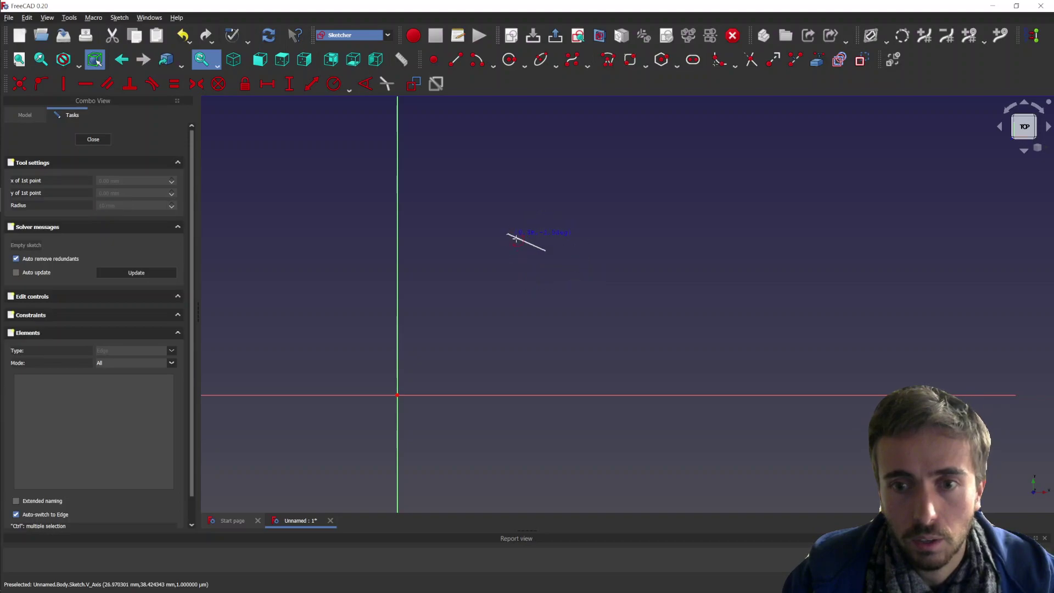
pyautogui.click(555, 291)
pyautogui.scroll(2, 584, 260)
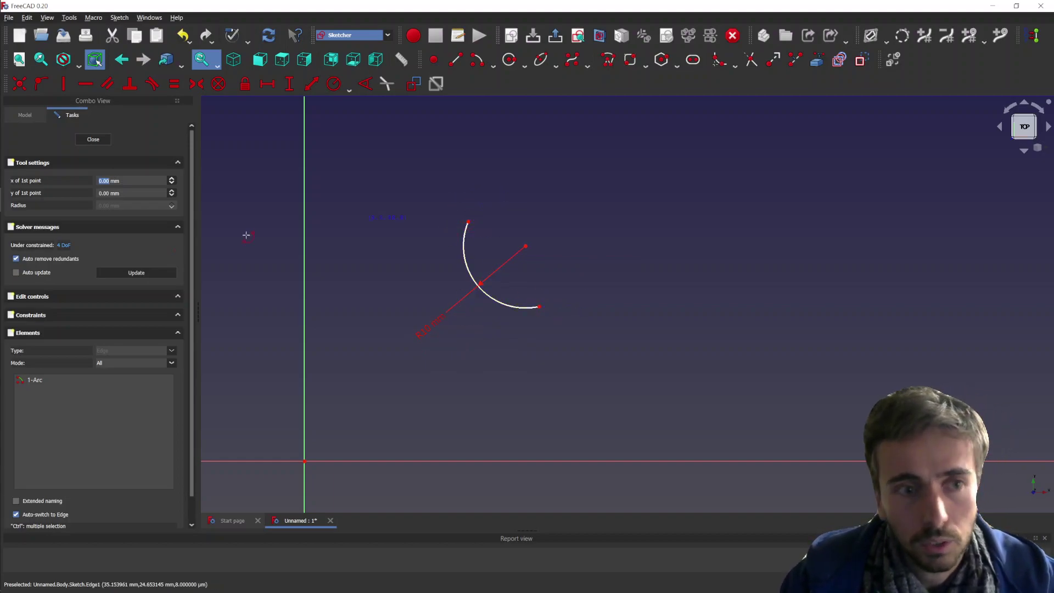
pyautogui.rightClick(427, 340)
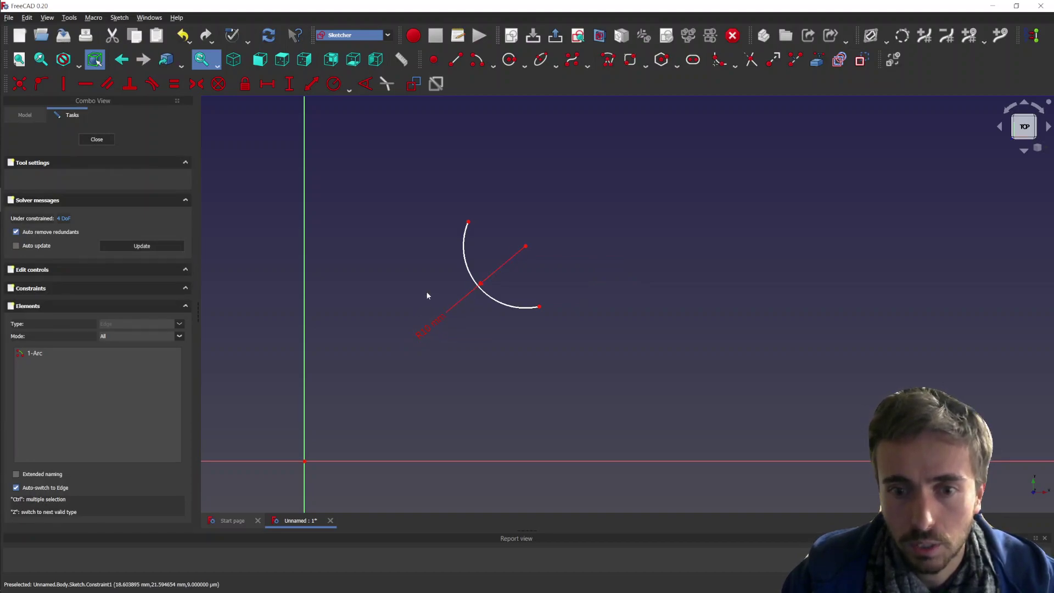
pyautogui.moveTo(427, 295); pyautogui.dragTo(483, 345)
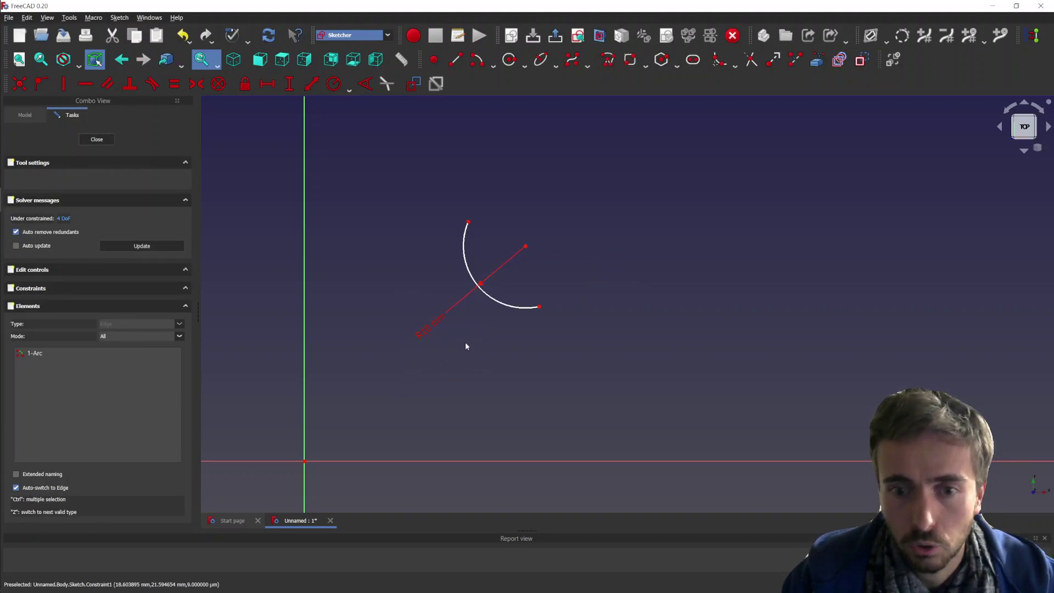
# Draw a circle centred at 15 mm, 15 mm with a 50 mm radius.
pyautogui.click(511, 60)
pyautogui.scroll(-2, 426, 289)
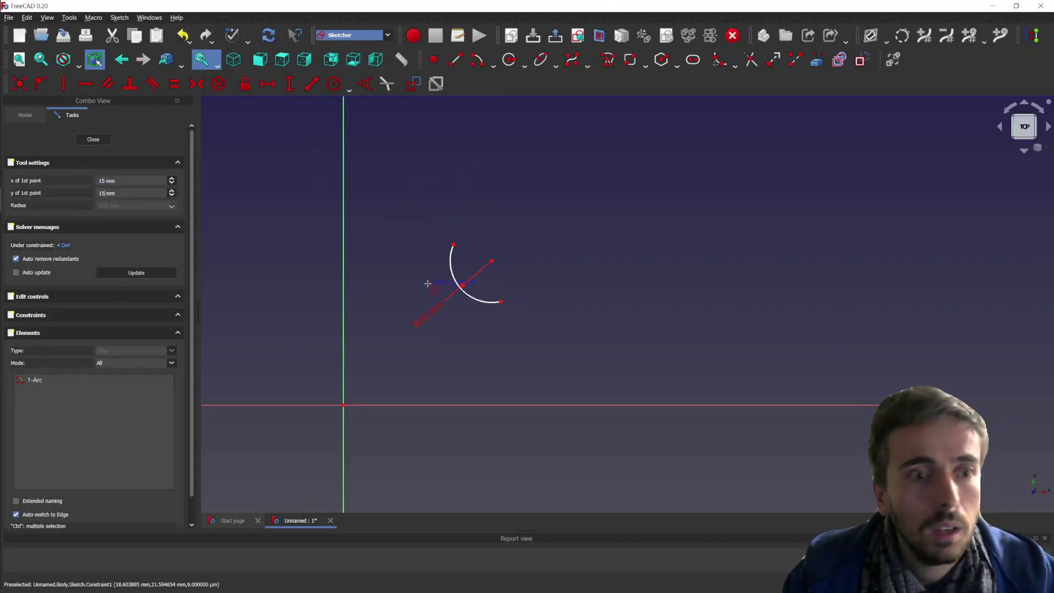
pyautogui.press('Return')
pyautogui.write('50')
pyautogui.press('Return')
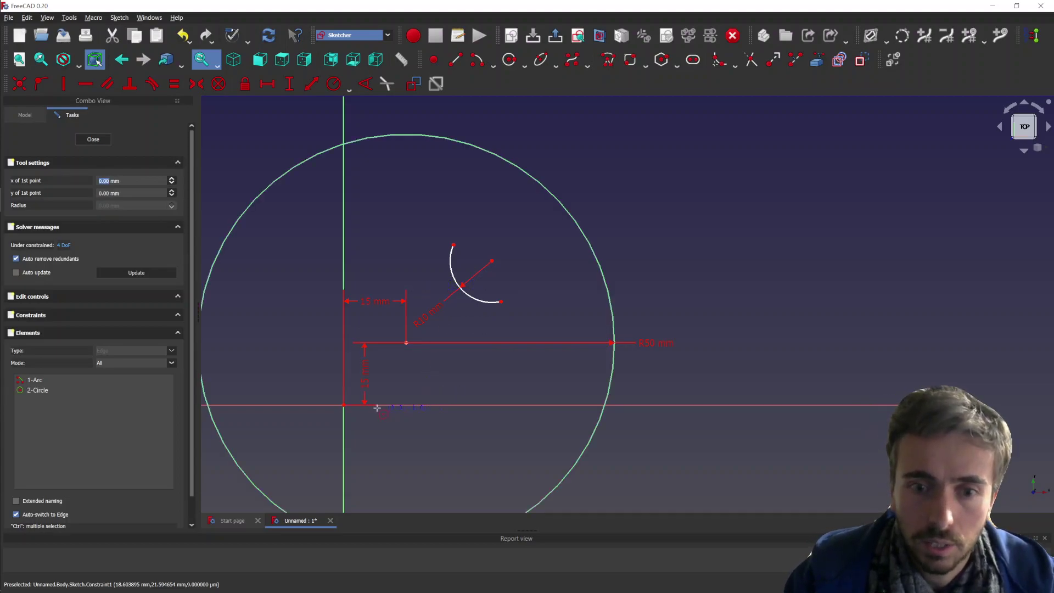
pyautogui.scroll(-2, 375, 408)
pyautogui.press('Escape')
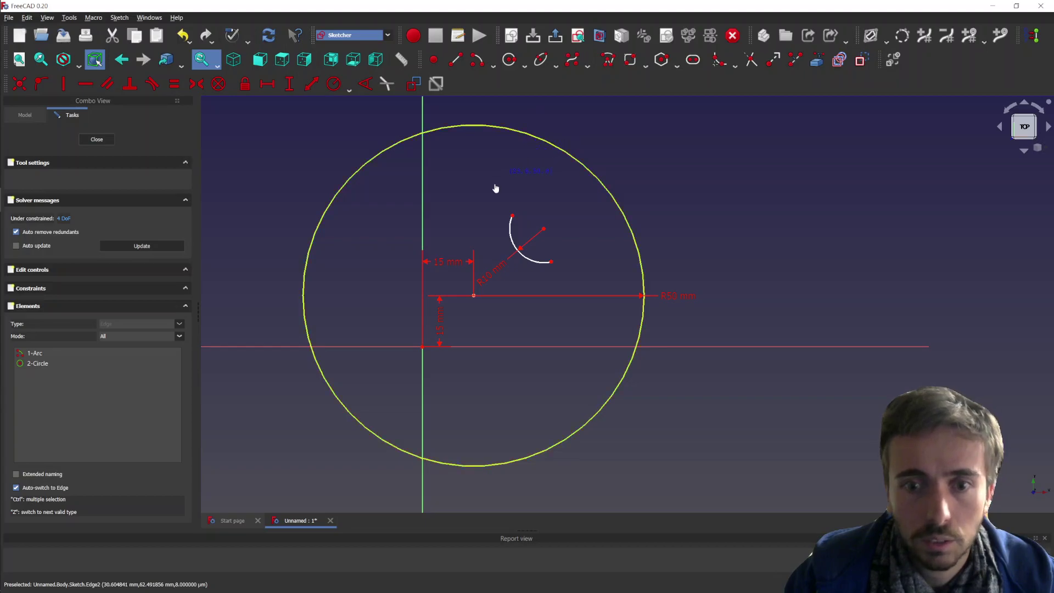
# Delete the arc, then the circle together with its 15 mm dimensions.
pyautogui.moveTo(551, 196)
pyautogui.mouseDown()
pyautogui.moveTo(482, 294)
pyautogui.moveTo(507, 263)
pyautogui.mouseUp()
pyautogui.press('Delete')
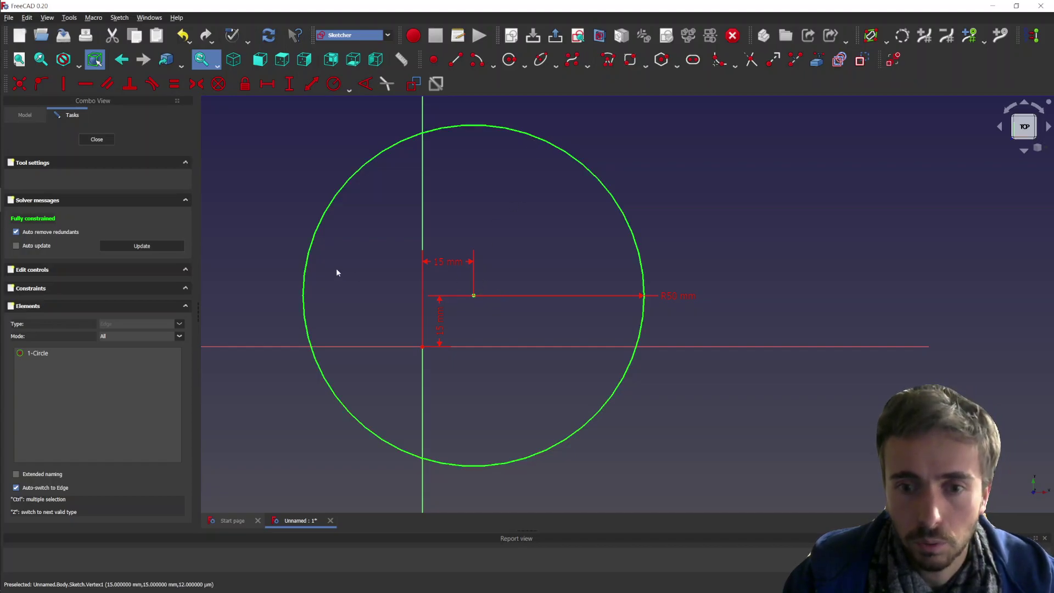
pyautogui.moveTo(446, 262); pyautogui.dragTo(446, 266)
pyautogui.moveTo(439, 323); pyautogui.dragTo(536, 319)
pyautogui.scroll(-2, 341, 249)
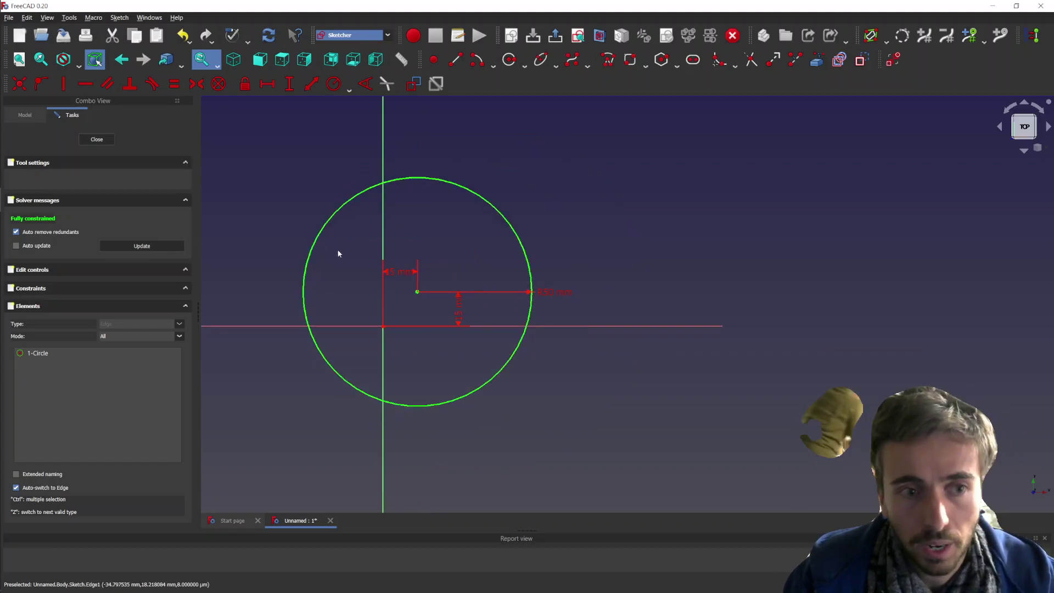
pyautogui.moveTo(563, 159); pyautogui.dragTo(273, 420)
pyautogui.press('Delete')
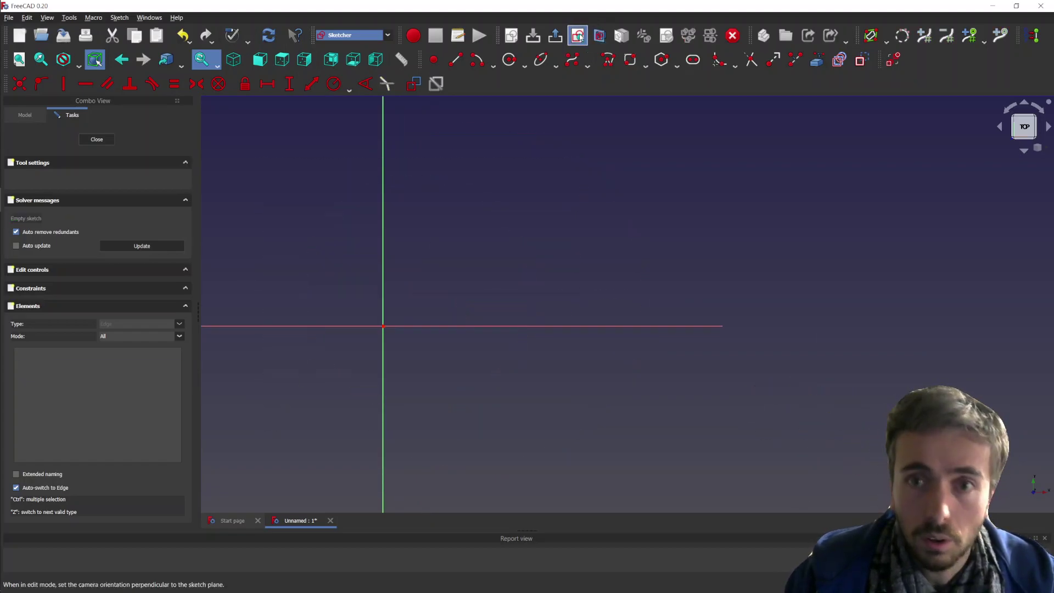
# Draw a three-point circle, shrink it by its rim, then delete it.
pyautogui.click(525, 65)
pyautogui.click(536, 87)
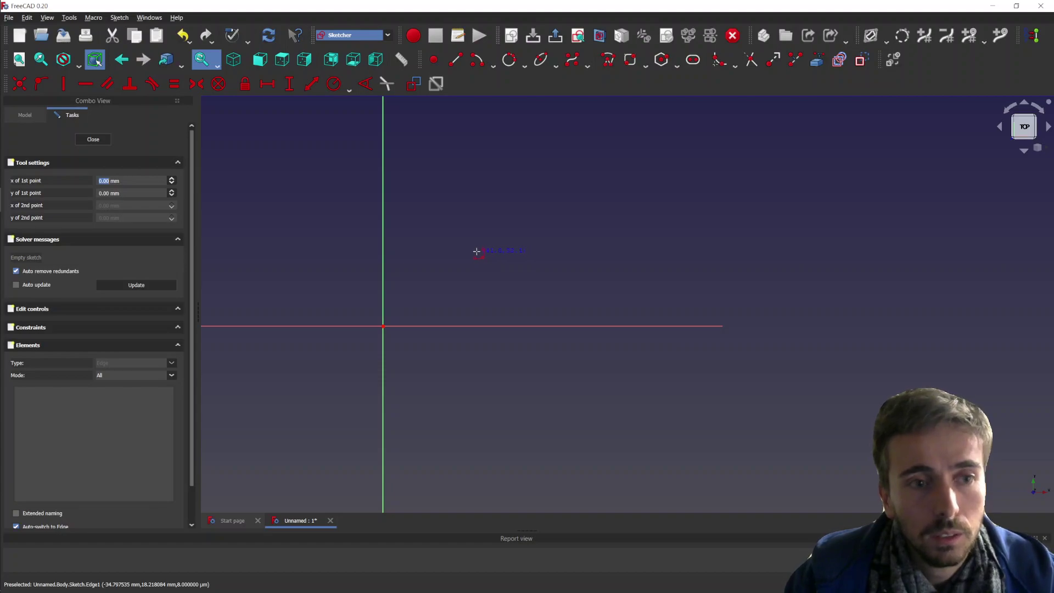
pyautogui.press('Return')
pyautogui.press('Return')
pyautogui.press('Return')
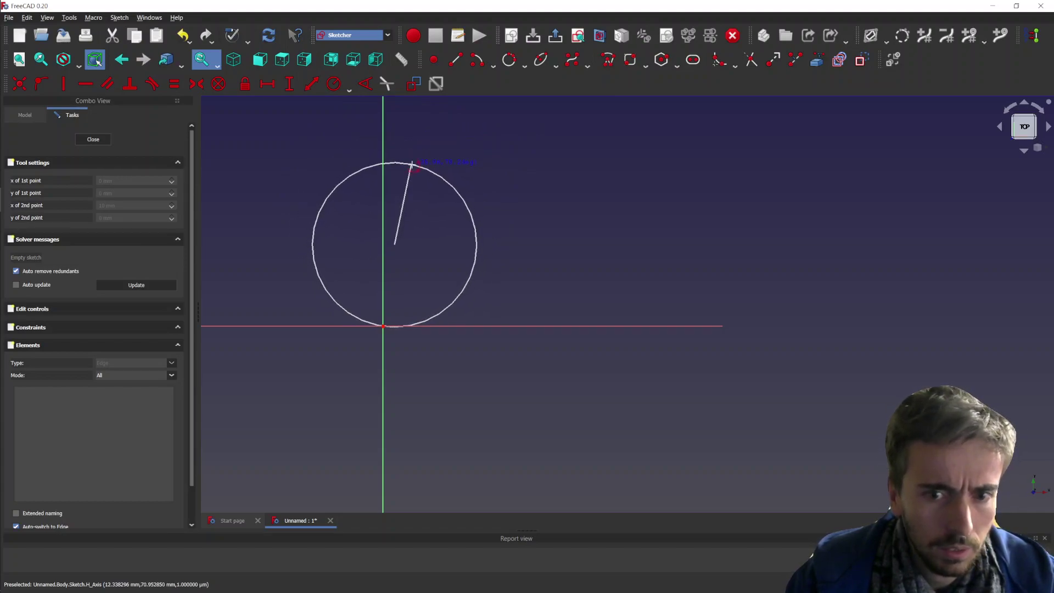
pyautogui.click(412, 165)
pyautogui.scroll(1, 419, 313)
pyautogui.scroll(1, 418, 313)
pyautogui.rightClick(424, 313)
pyautogui.moveTo(459, 305); pyautogui.dragTo(448, 254)
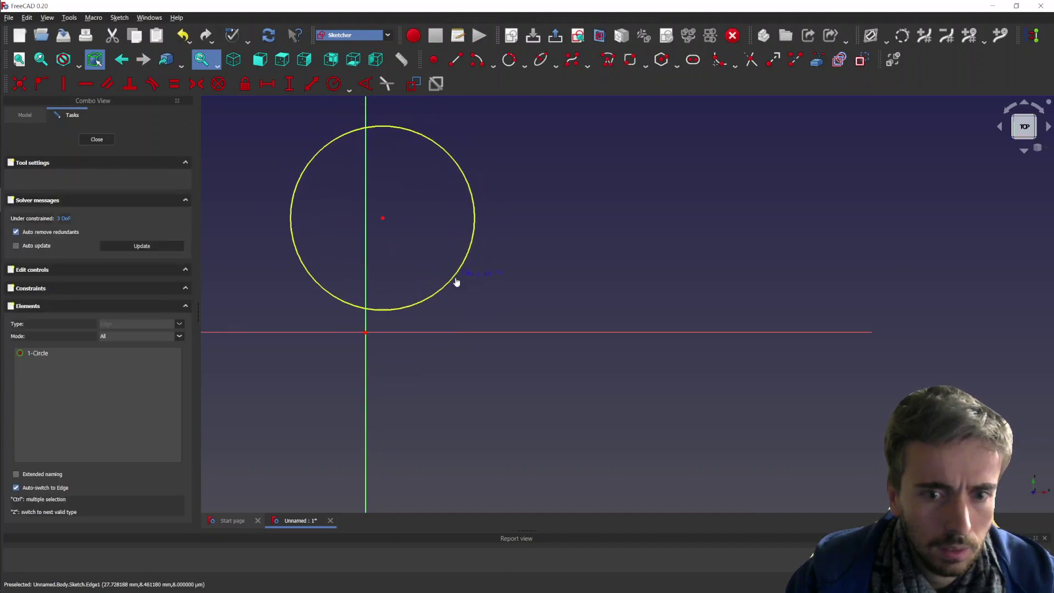
pyautogui.moveTo(581, 115); pyautogui.dragTo(274, 349)
pyautogui.press('Delete')
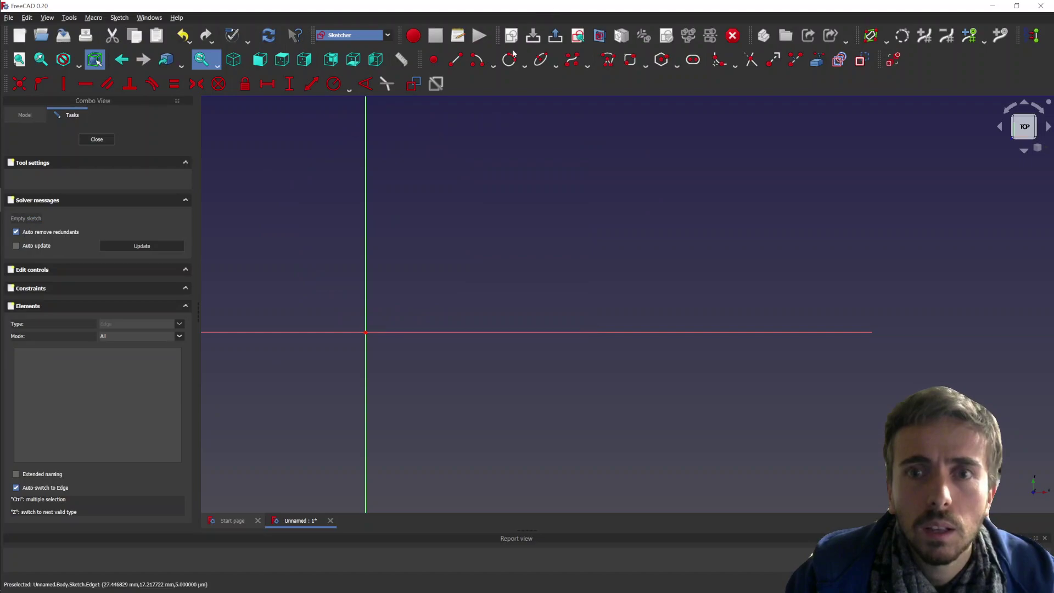
# Draw a circle from the origin with second point at 10, 10 mm, then delete it.
pyautogui.click(512, 55)
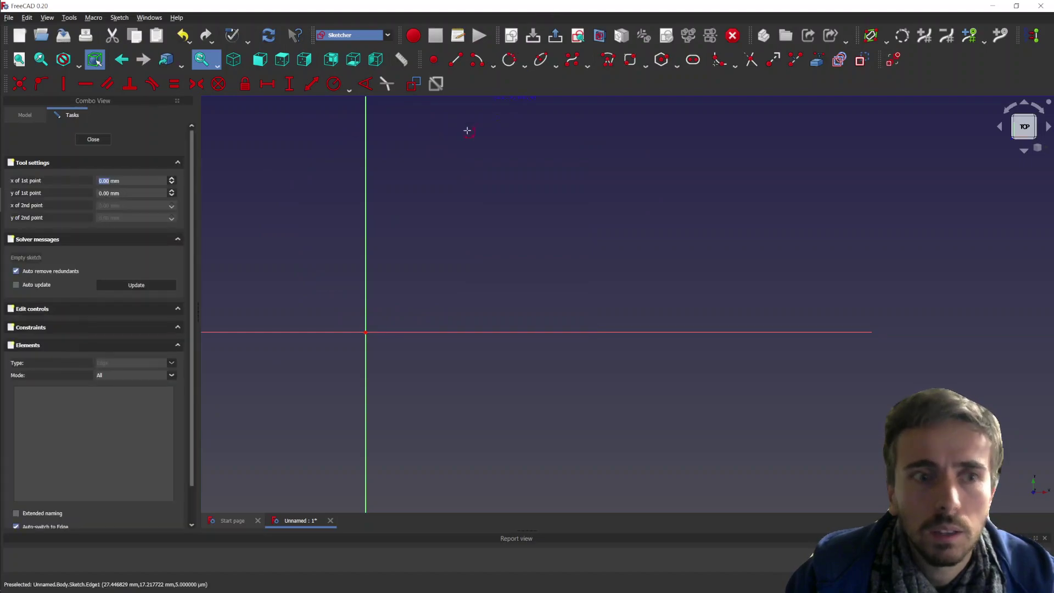
pyautogui.click(446, 238)
pyautogui.write('10')
pyautogui.press('Tab')
pyautogui.write('10')
pyautogui.press('Return')
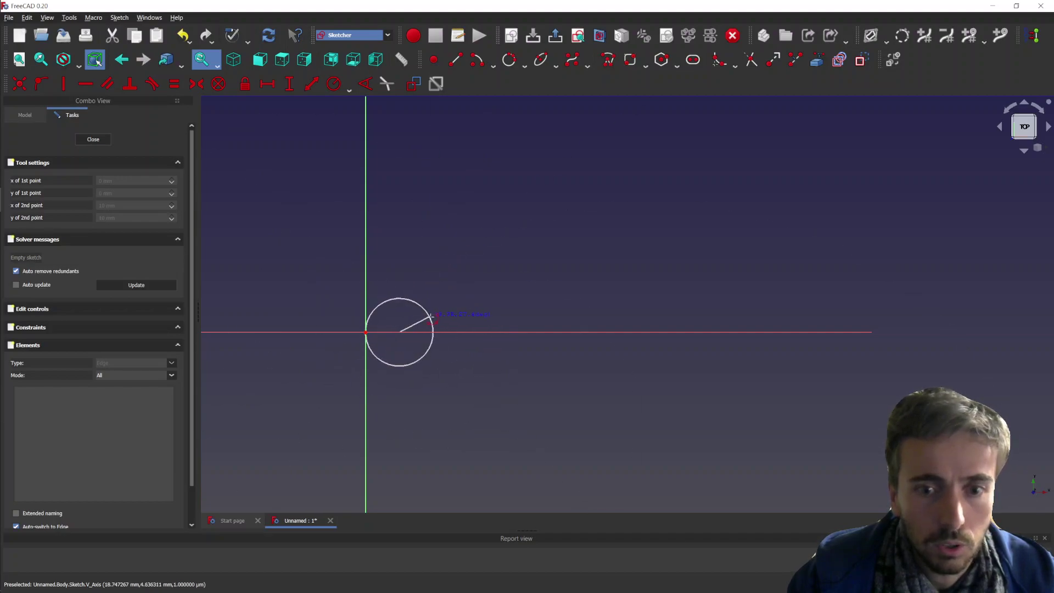
pyautogui.click(540, 368)
pyautogui.rightClick(593, 225)
pyautogui.moveTo(570, 256)
pyautogui.mouseDown()
pyautogui.moveTo(288, 492)
pyautogui.moveTo(318, 512)
pyautogui.mouseUp()
pyautogui.press('Delete')
# Draw a centre-and-rim circle at 10, 10 mm with 20 mm radius, then delete it.
pyautogui.click(524, 65)
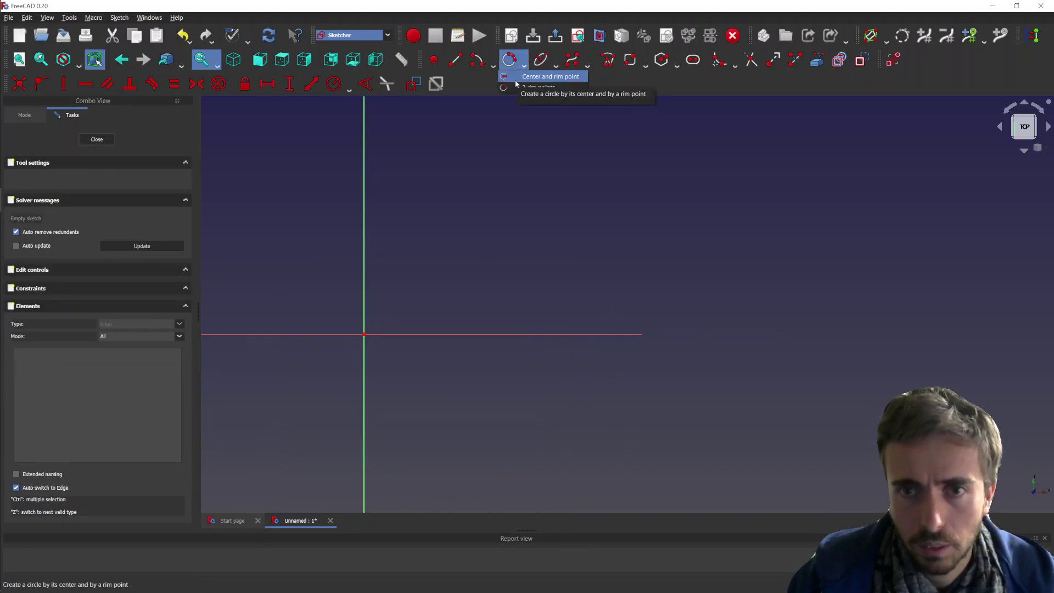
pyautogui.click(516, 80)
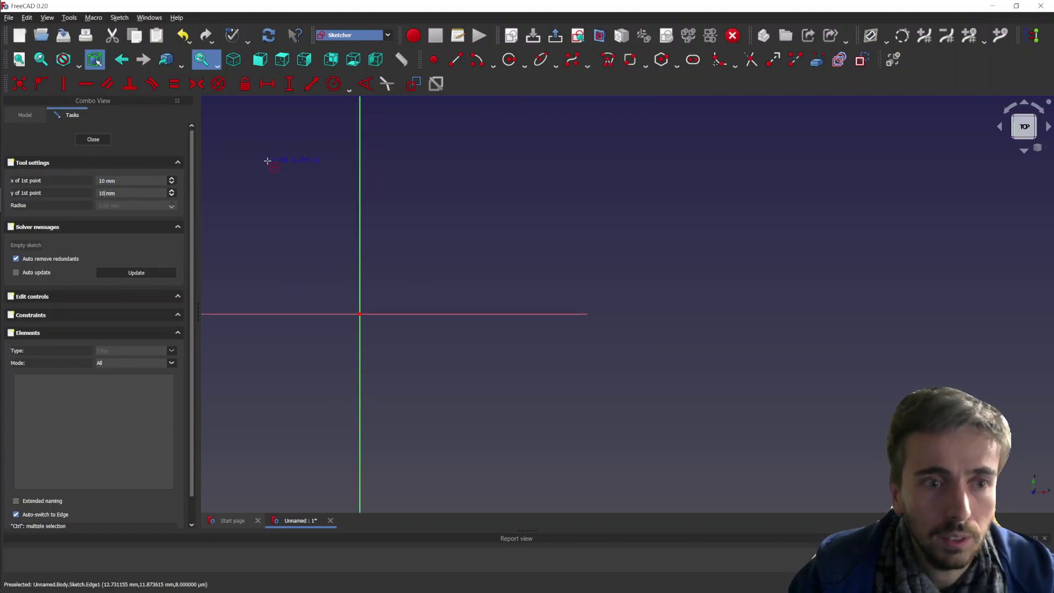
pyautogui.press('Return')
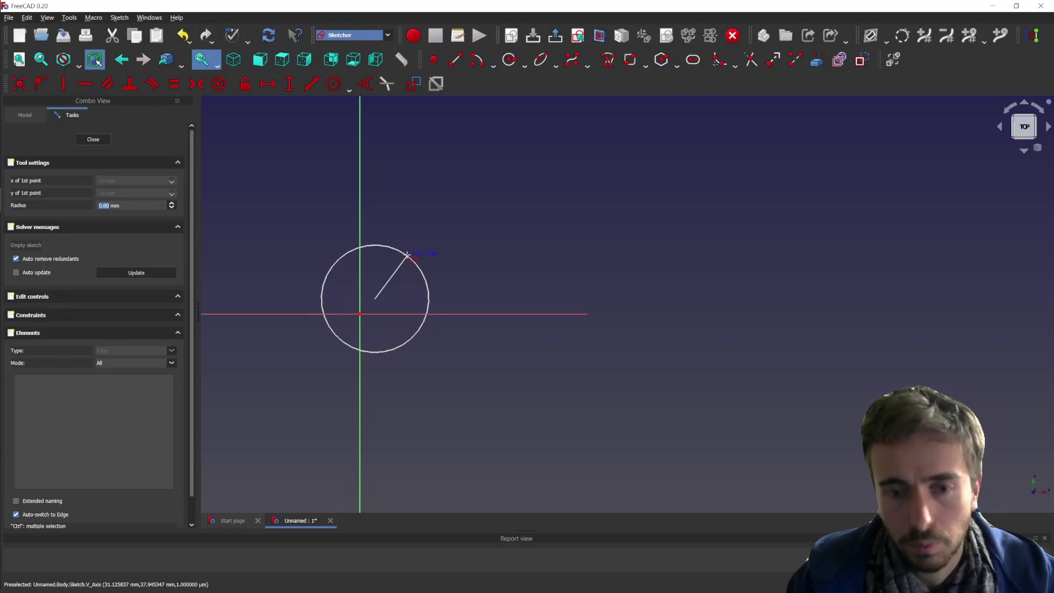
pyautogui.write('20')
pyautogui.press('Return')
pyautogui.scroll(-1, 383, 284)
pyautogui.press('Escape')
pyautogui.moveTo(484, 213); pyautogui.dragTo(282, 386)
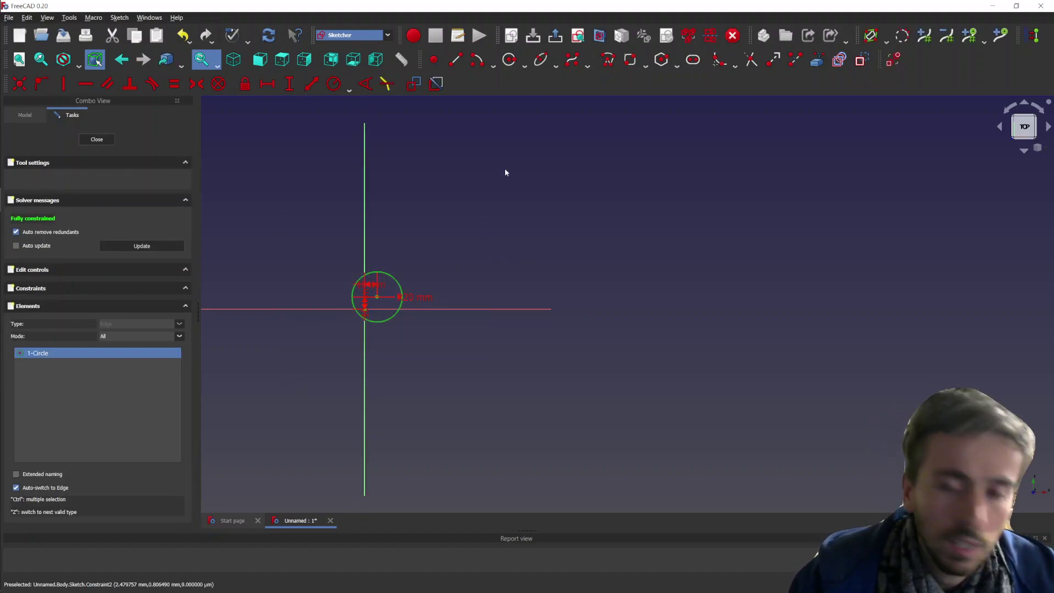
pyautogui.press('Delete')
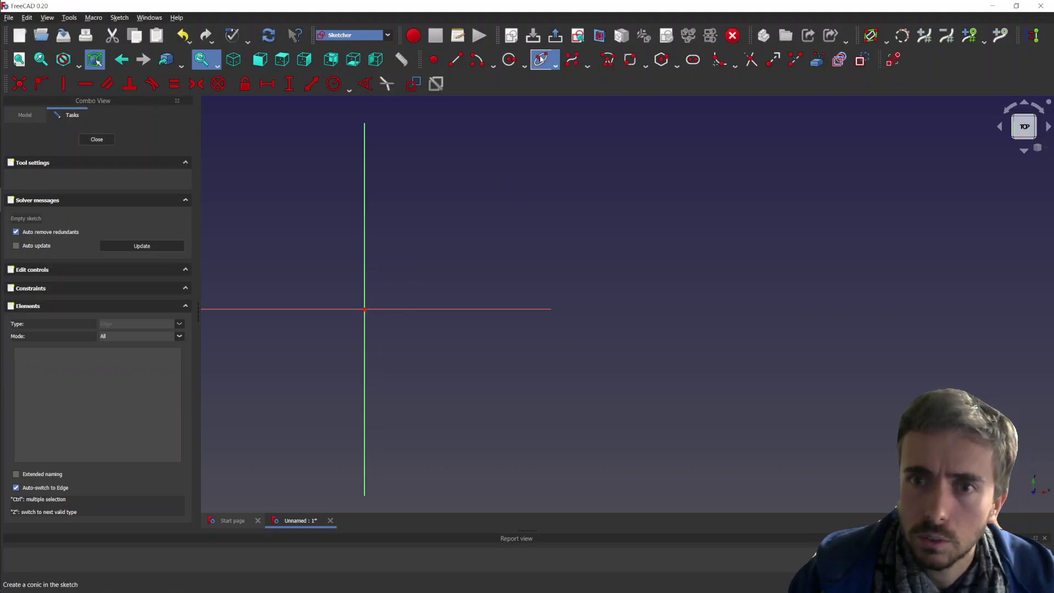
# Draw an ellipse with first point y 1 mm, second point 10, 10 mm, and a clicked minor radius.
pyautogui.click(541, 59)
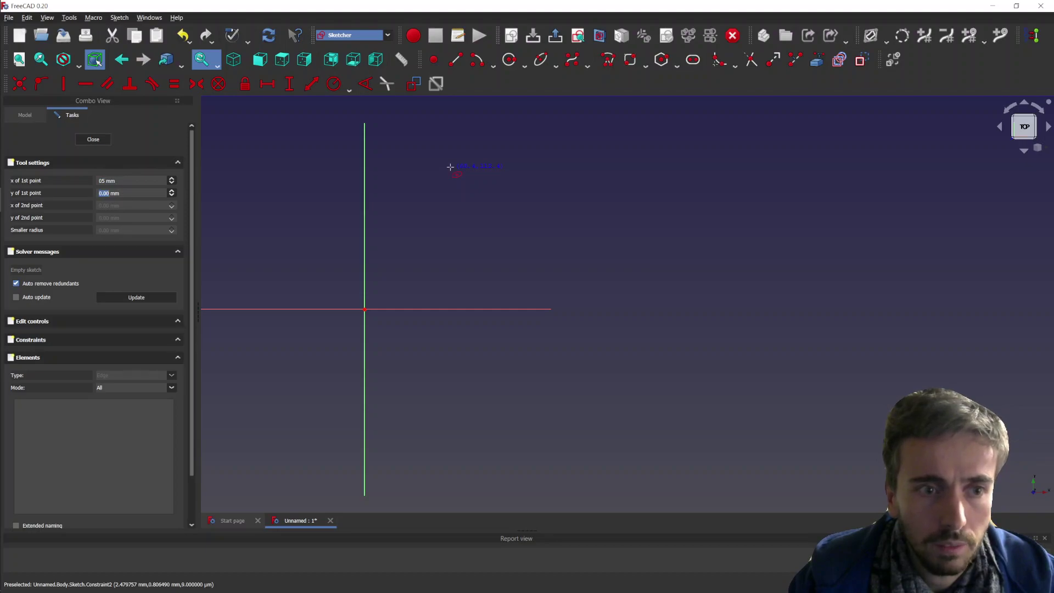
pyautogui.write('1')
pyautogui.press('Return')
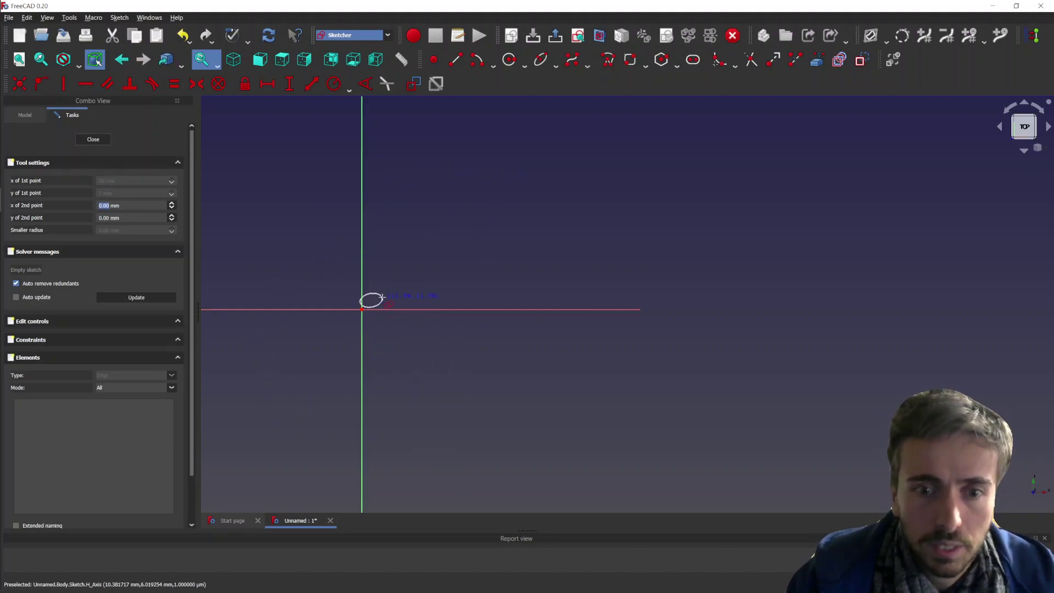
pyautogui.scroll(2, 379, 302)
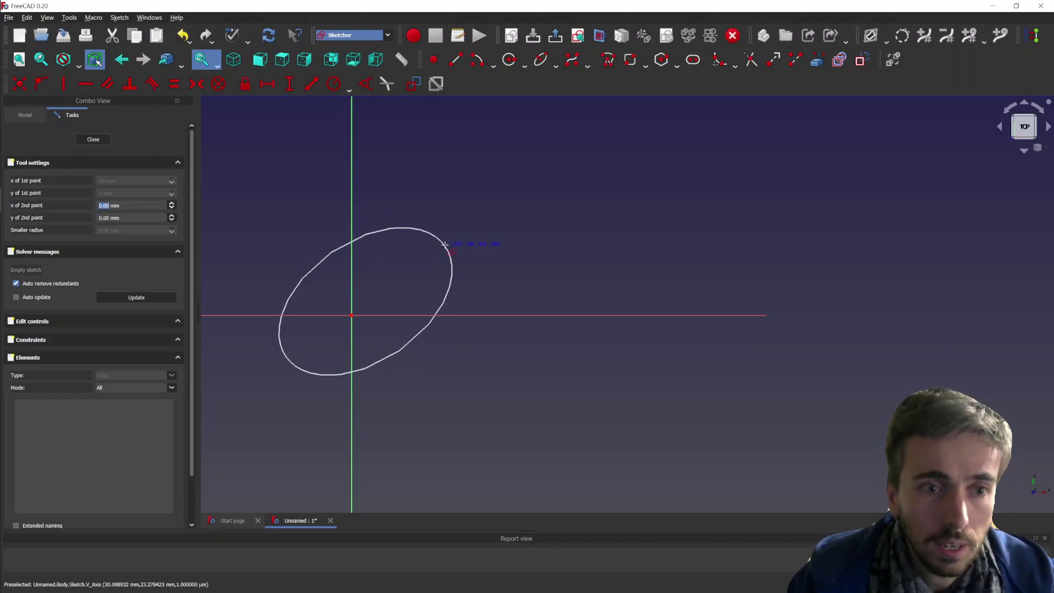
pyautogui.write('10')
pyautogui.press('Tab')
pyautogui.write('10')
pyautogui.press('Tab')
pyautogui.scroll(3, 420, 282)
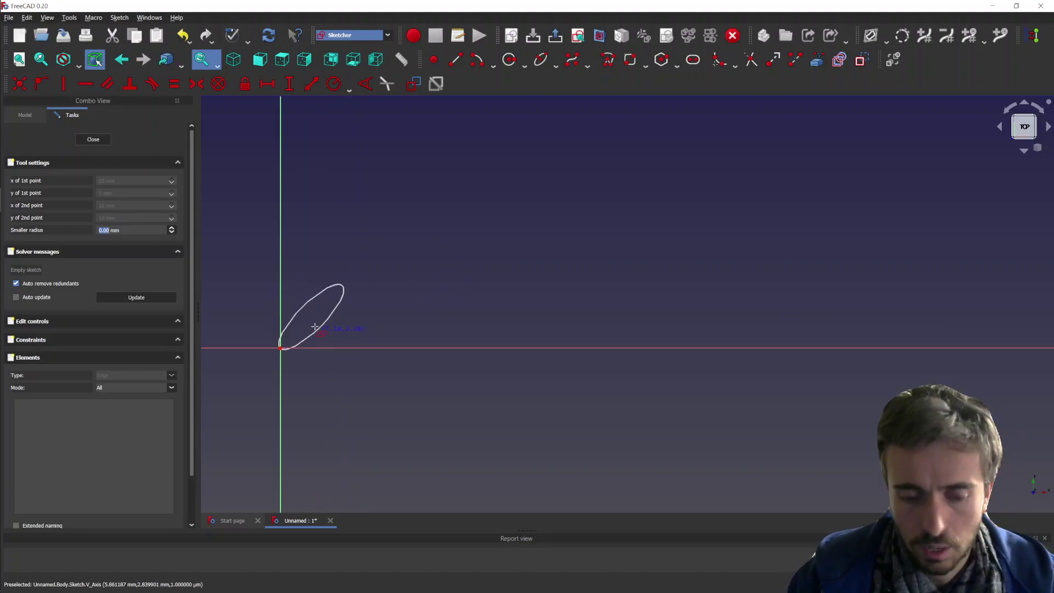
pyautogui.click(324, 328)
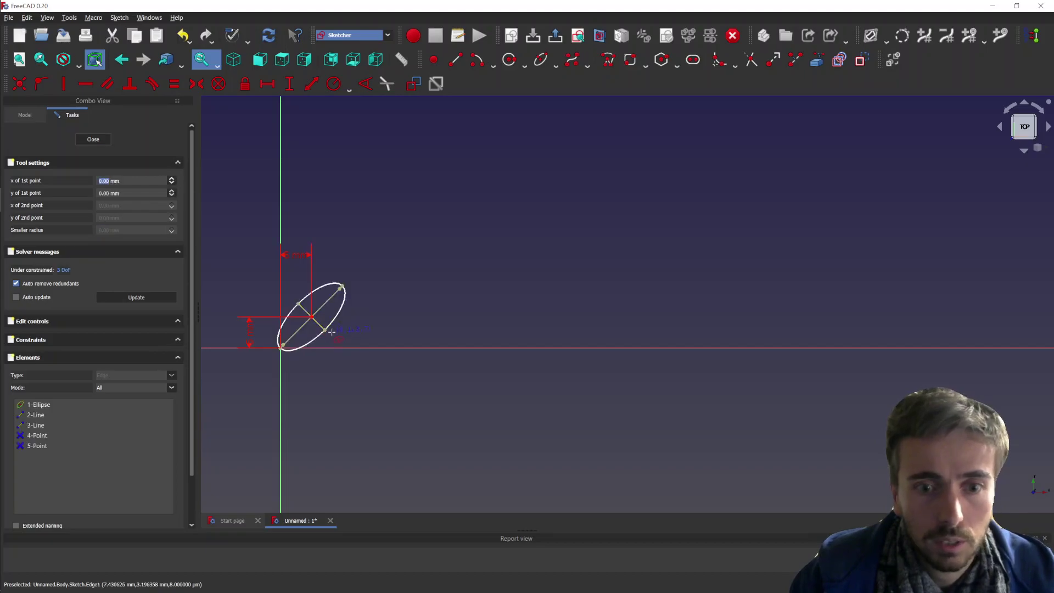
# Leave ellipse drawing, try the B-spline and polyline tools, and box-select the ellipse with its helpers.
pyautogui.scroll(-5, 320, 331)
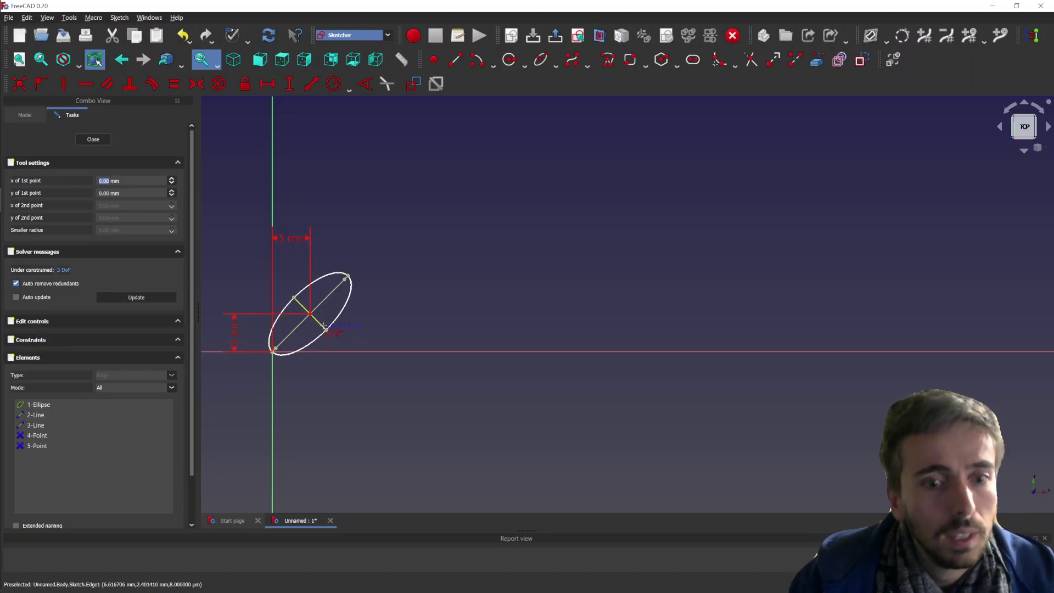
pyautogui.rightClick(329, 353)
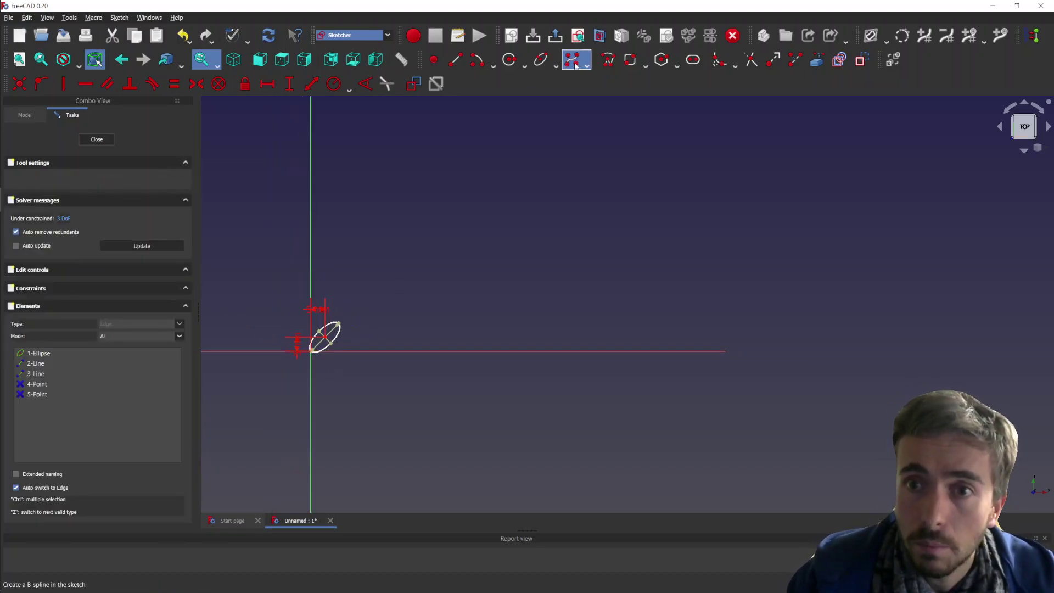
pyautogui.click(574, 62)
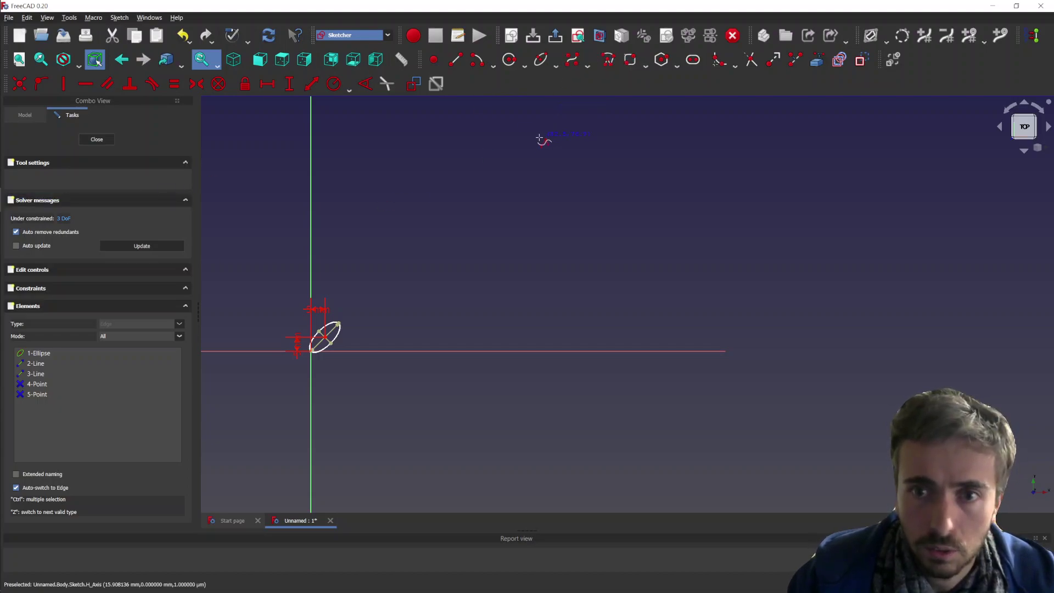
pyautogui.click(610, 62)
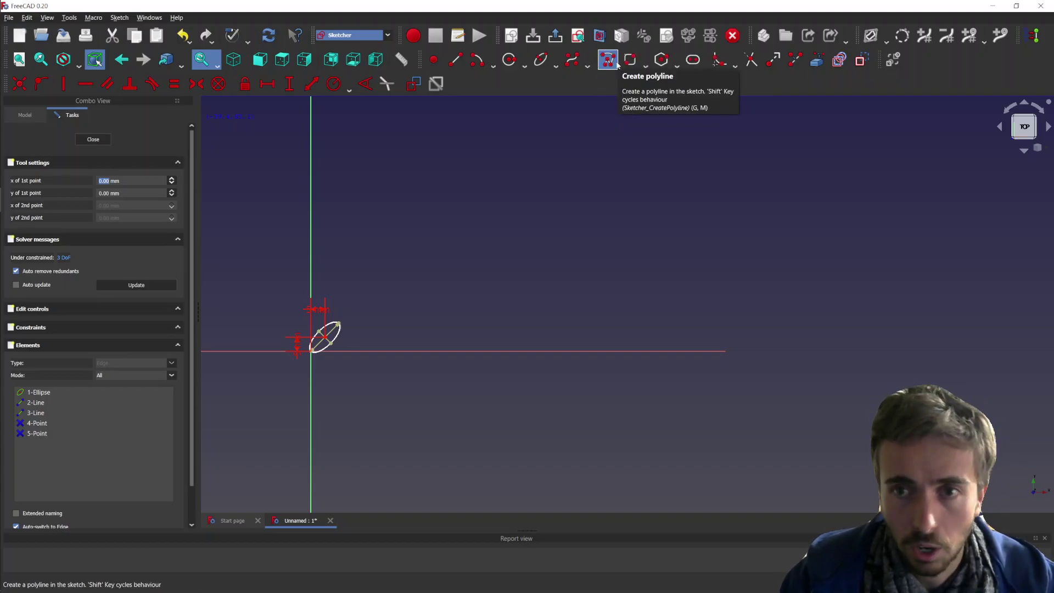
pyautogui.click(609, 62)
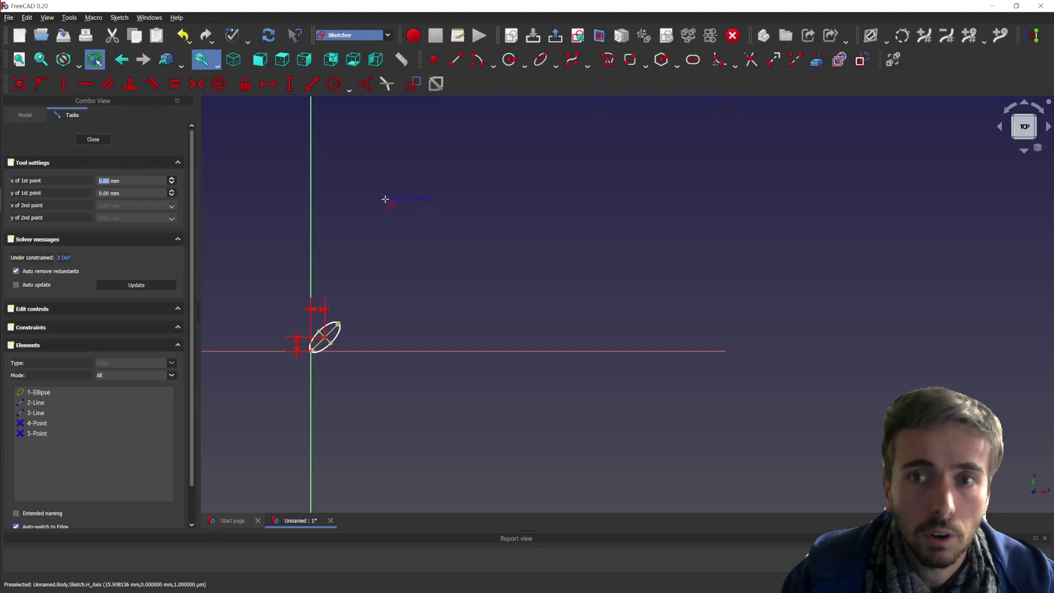
pyautogui.rightClick(407, 197)
pyautogui.moveTo(456, 218); pyautogui.dragTo(238, 431)
# Delete the ellipse, then start a polyline from the origin to 10, 10 mm.
pyautogui.press('Delete')
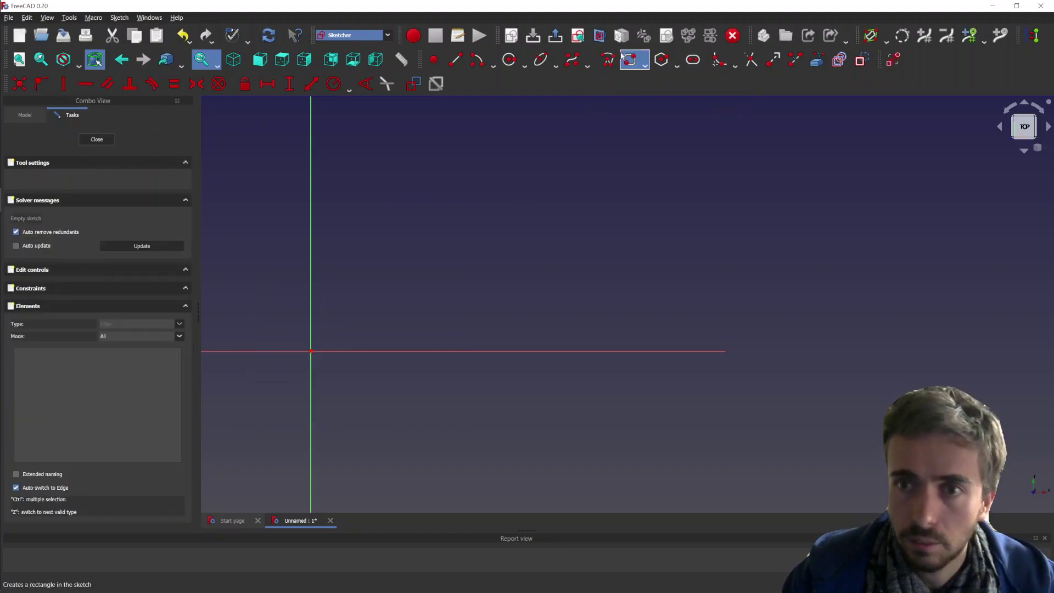
pyautogui.click(607, 62)
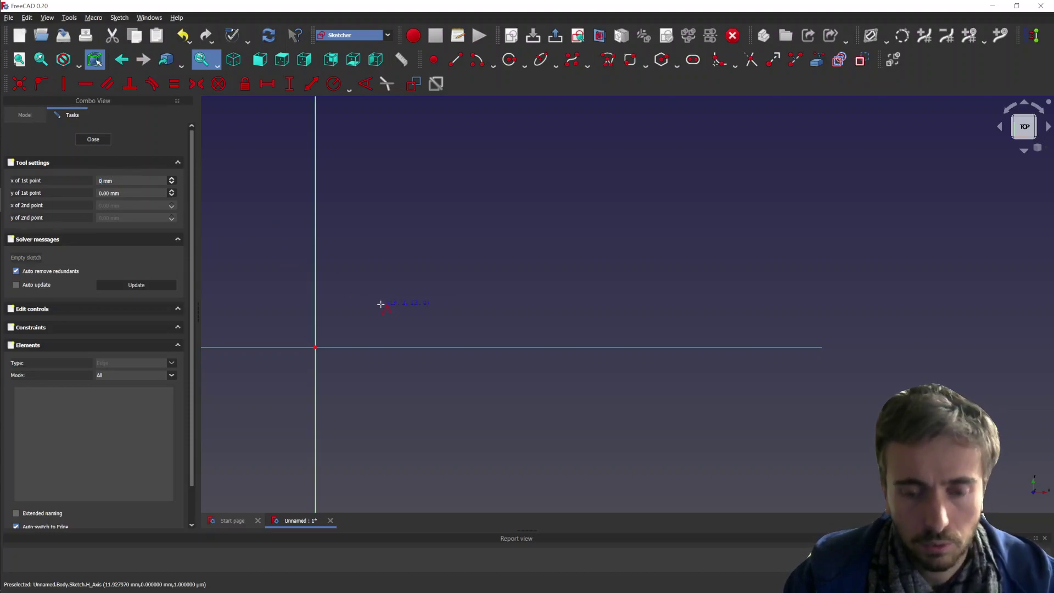
pyautogui.write('0')
pyautogui.press('Return')
pyautogui.press('Return')
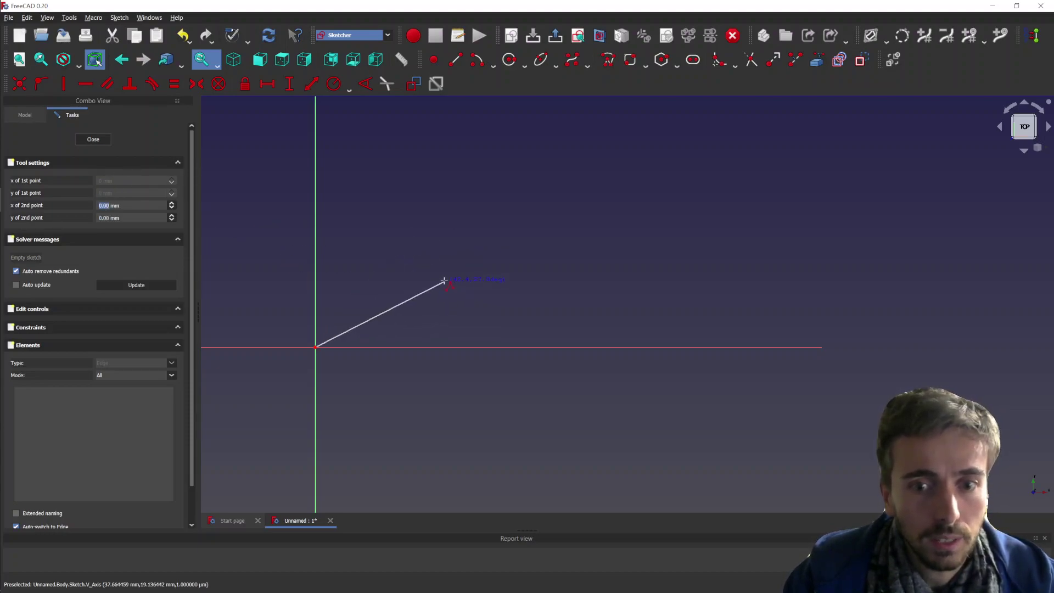
pyautogui.write('10')
pyautogui.press('Return')
pyautogui.write('10')
pyautogui.press('Return')
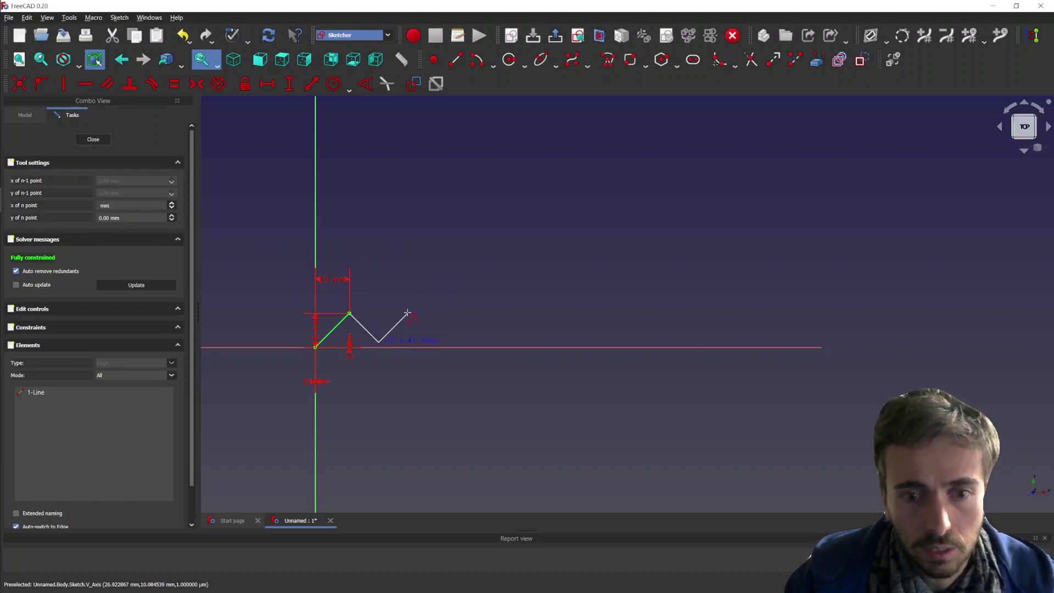
# Clear the next point's x value and switch the polyline's next segment to arc mode.
pyautogui.click(385, 347)
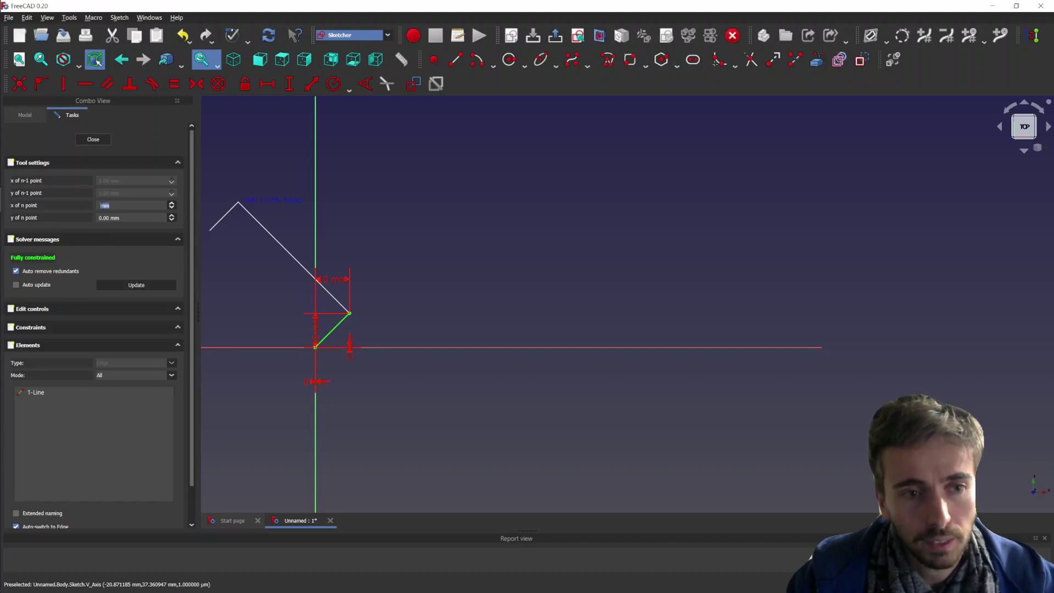
pyautogui.press('BackSpace')
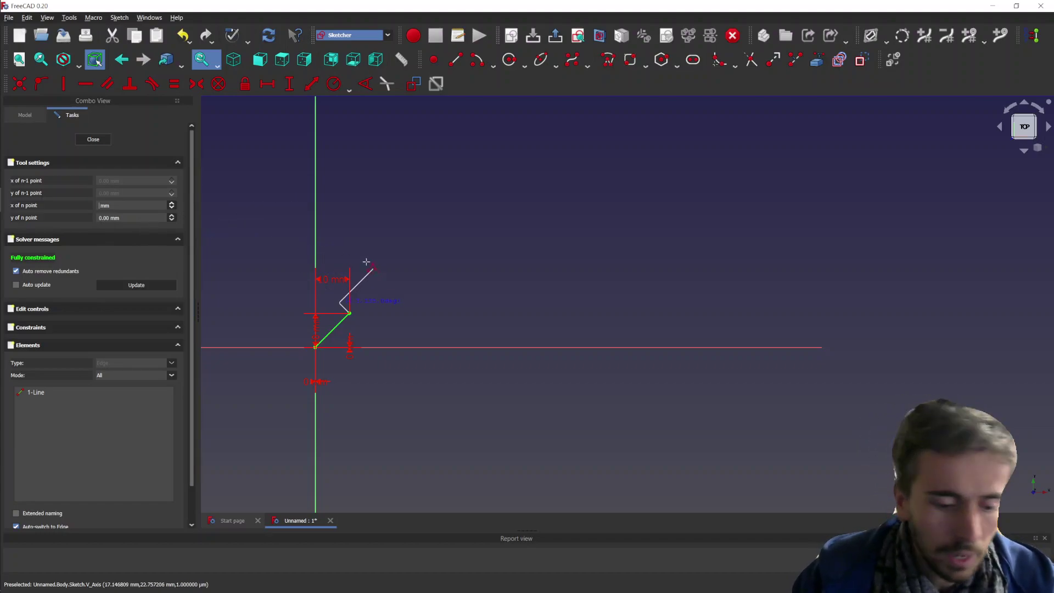
pyautogui.press('m')
pyautogui.press('m')
pyautogui.scroll(2, 447, 321)
pyautogui.press('m')
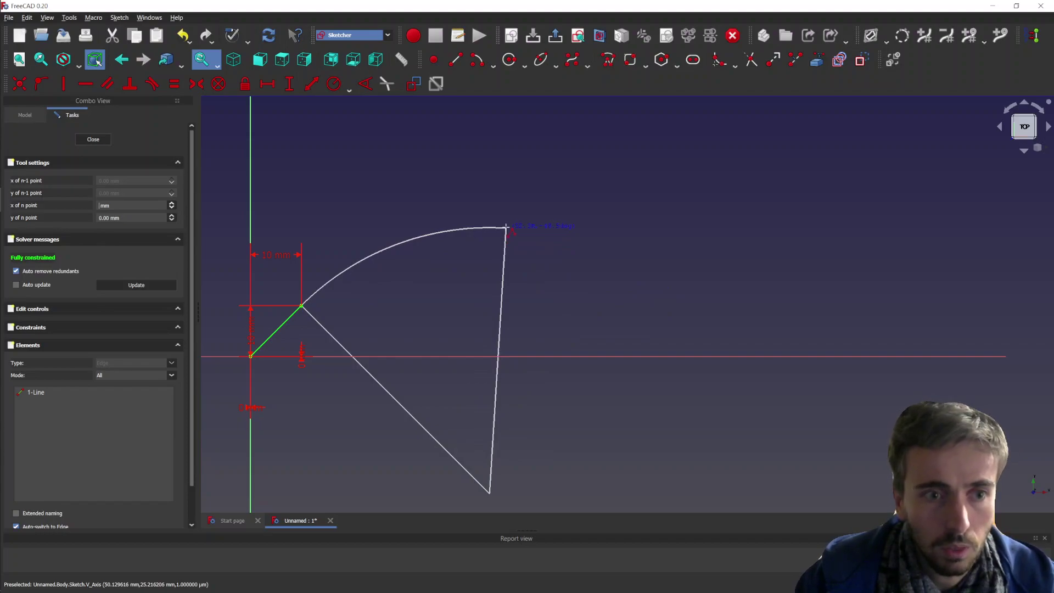
# Finish the polyline's arc segment with its end at 50, 10 mm.
pyautogui.press('Tab')
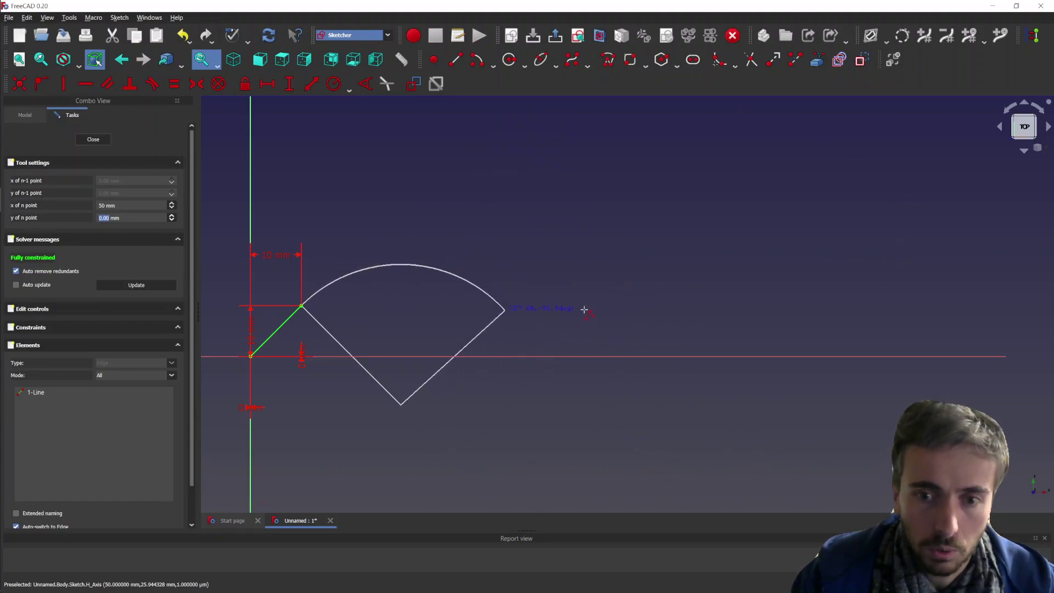
pyautogui.write('10')
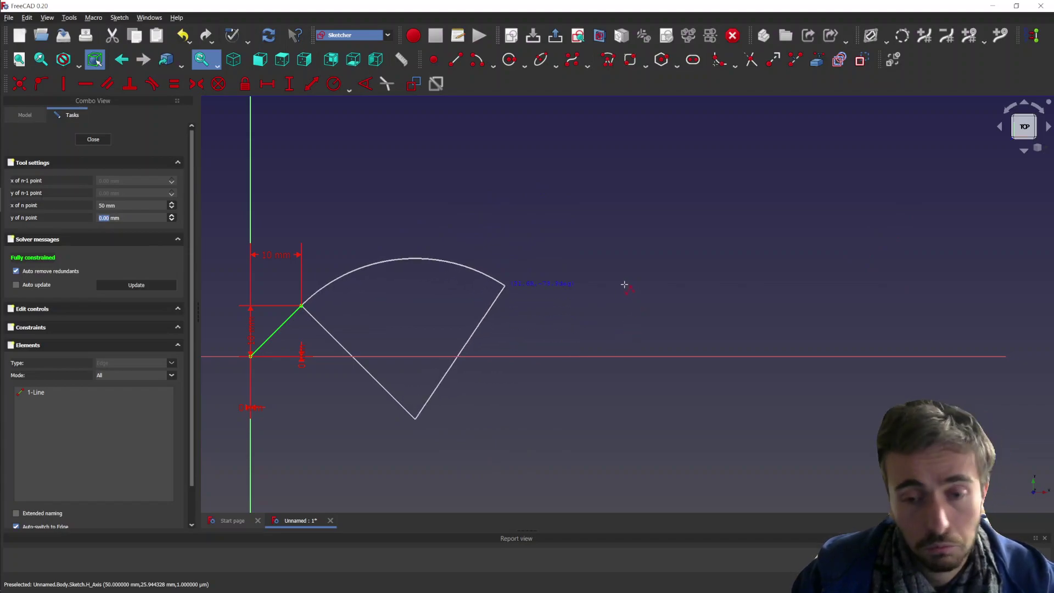
pyautogui.press('Return')
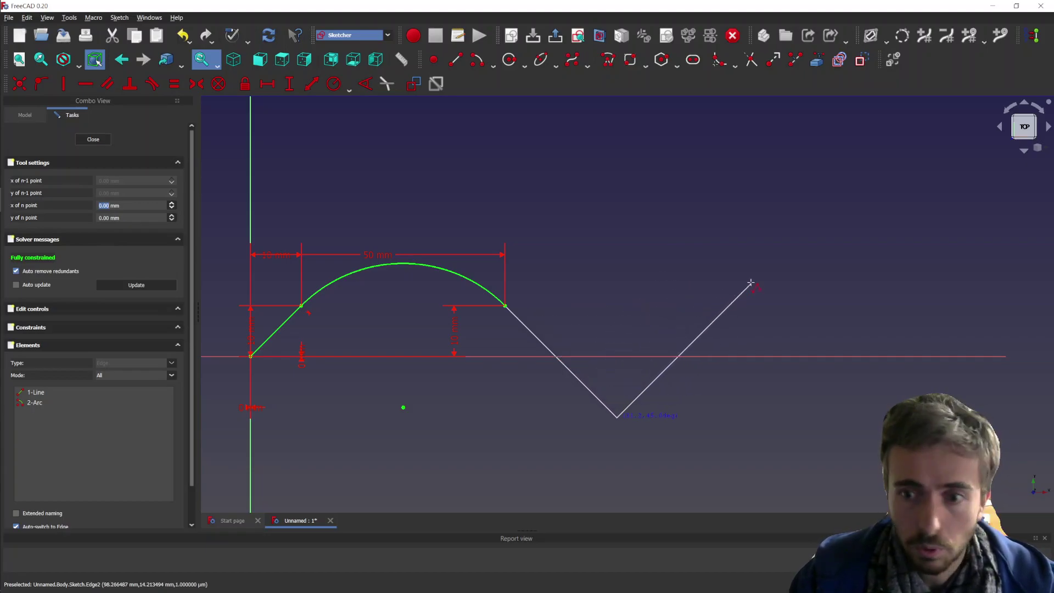
# Add a third polyline segment from the arc's end to the point (100 mm, 0 mm).
pyautogui.write('100')
pyautogui.press('Tab')
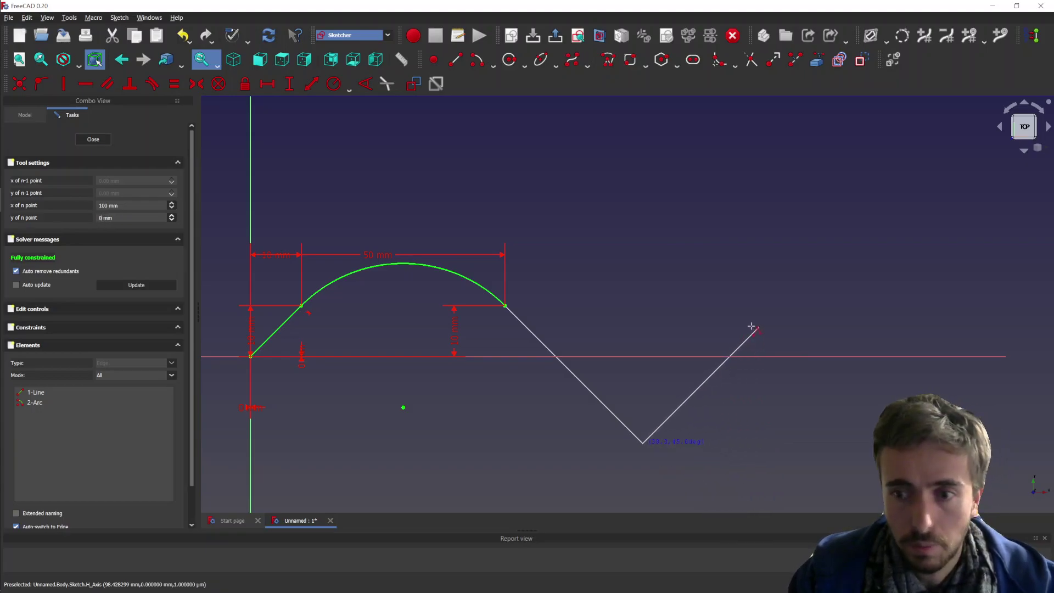
pyautogui.press('Return')
pyautogui.scroll(-2, 599, 230)
pyautogui.scroll(5, 681, 396)
pyautogui.scroll(-1, 679, 406)
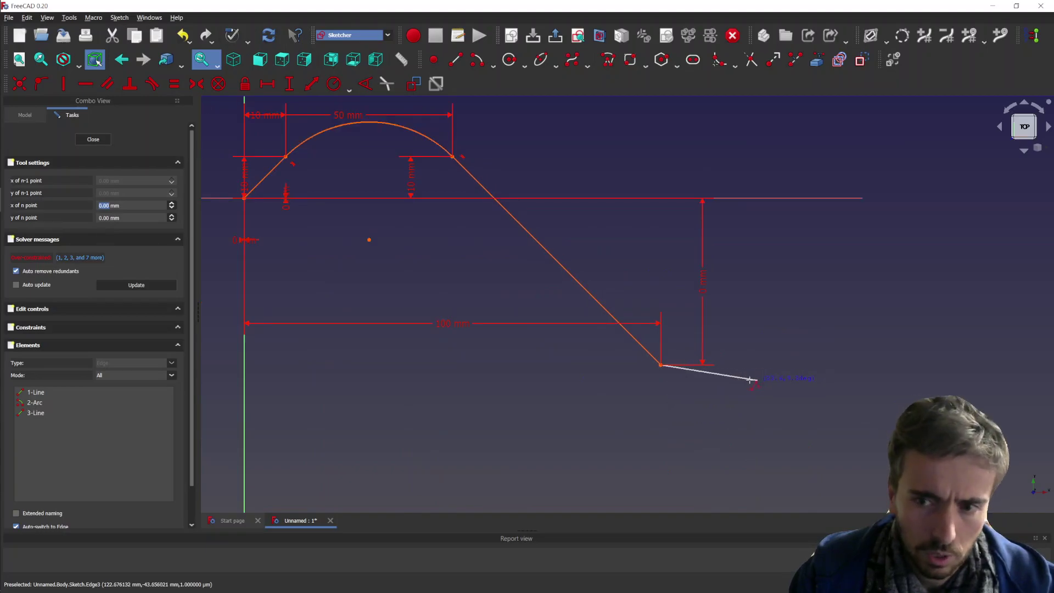
# End the polyline and delete the redundant 0 mm vertical dimension.
pyautogui.press('Escape')
pyautogui.press('Escape')
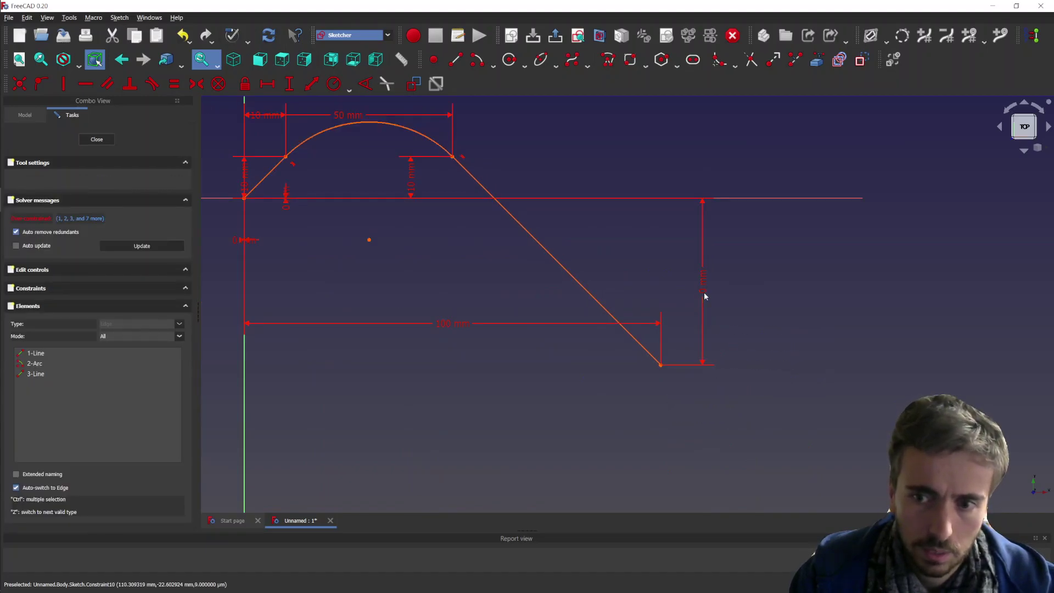
pyautogui.click(701, 293)
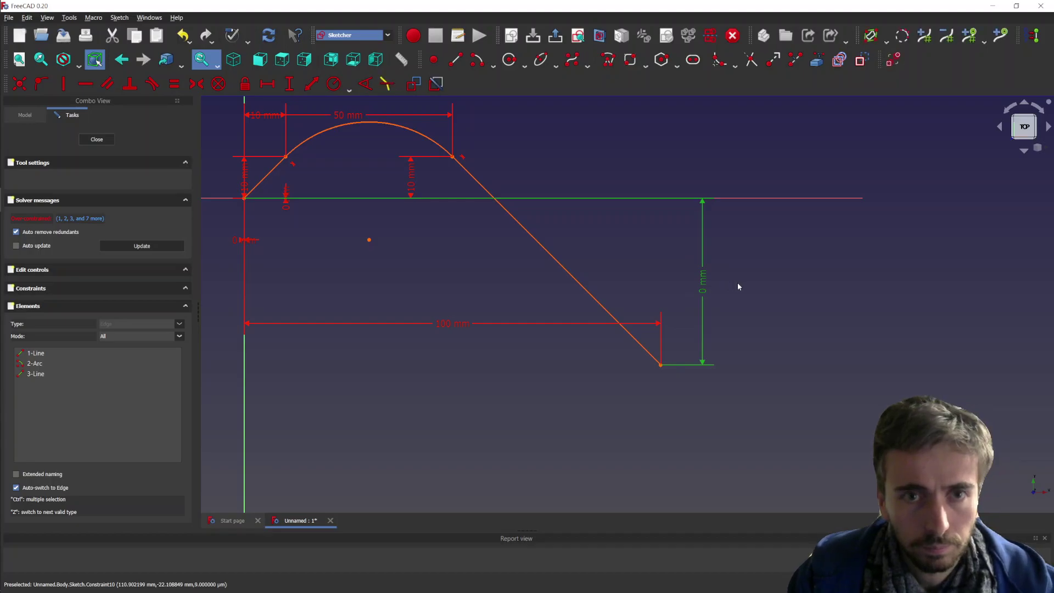
pyautogui.click(752, 271)
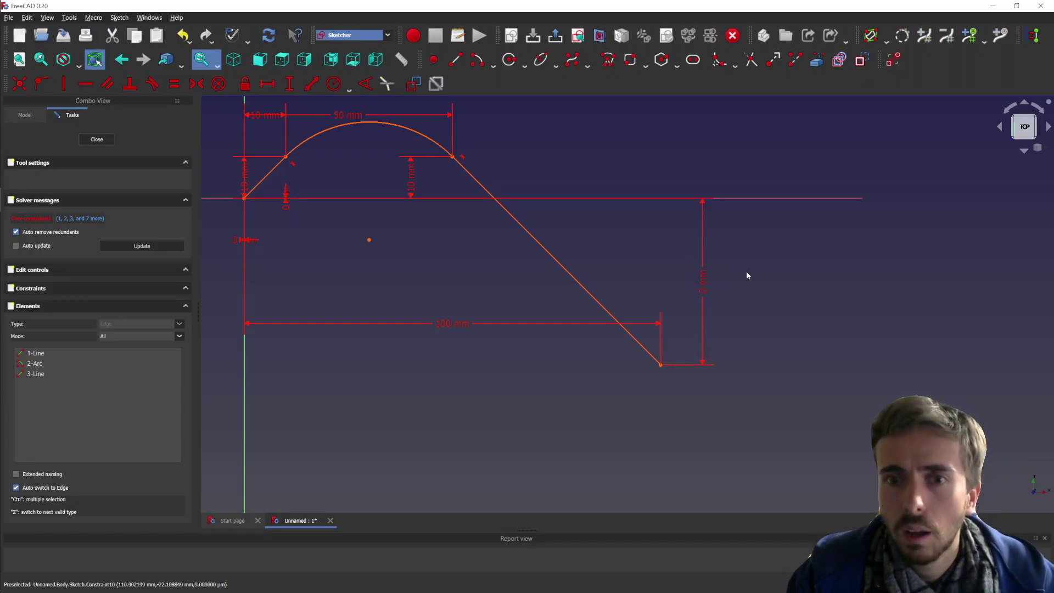
pyautogui.press('Delete')
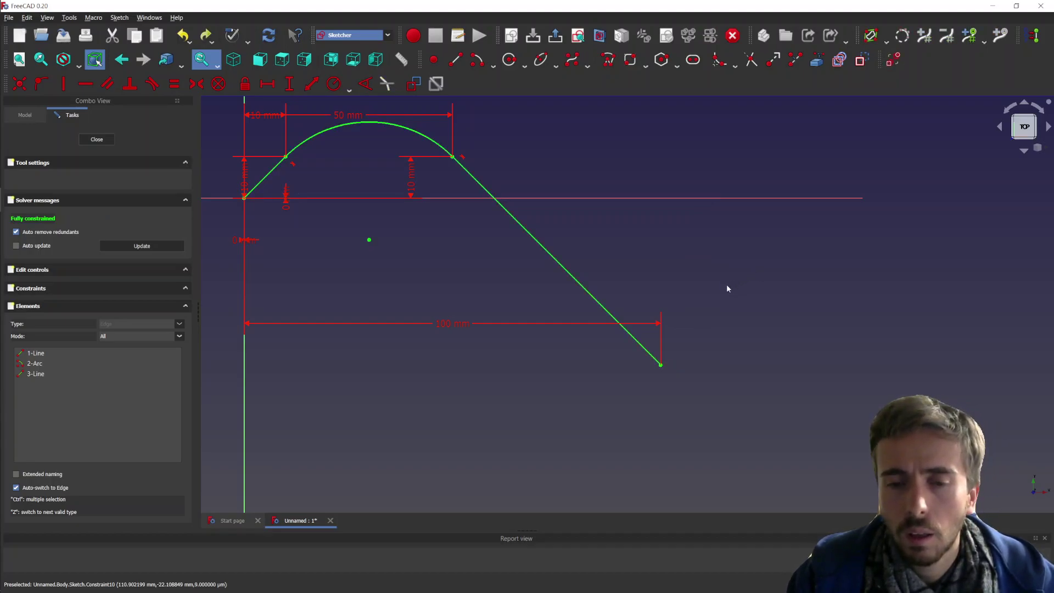
pyautogui.hotkey('ctrl', 'z')
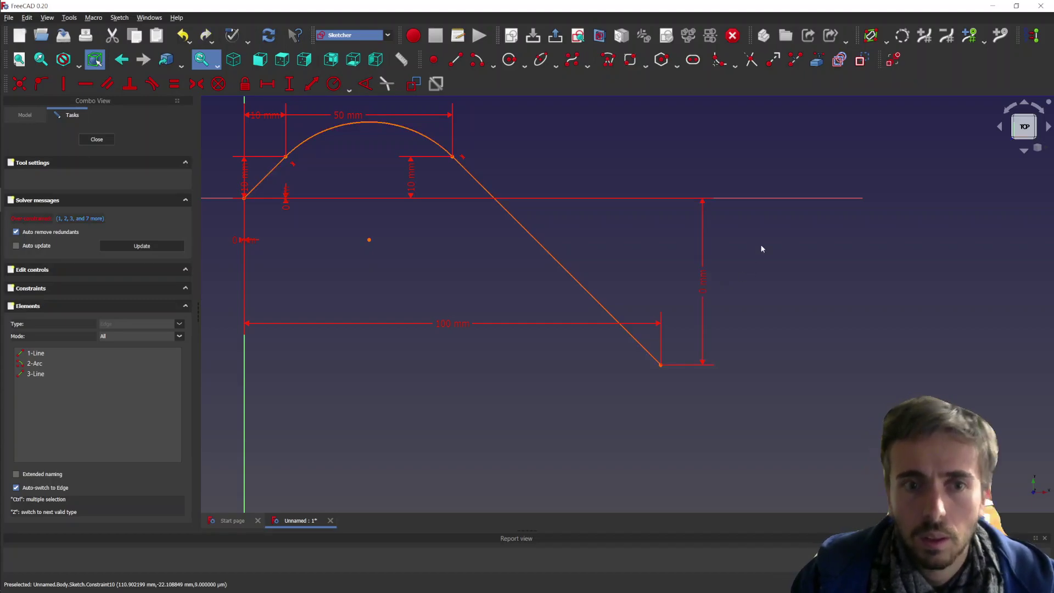
pyautogui.click(703, 283)
pyautogui.press('Delete')
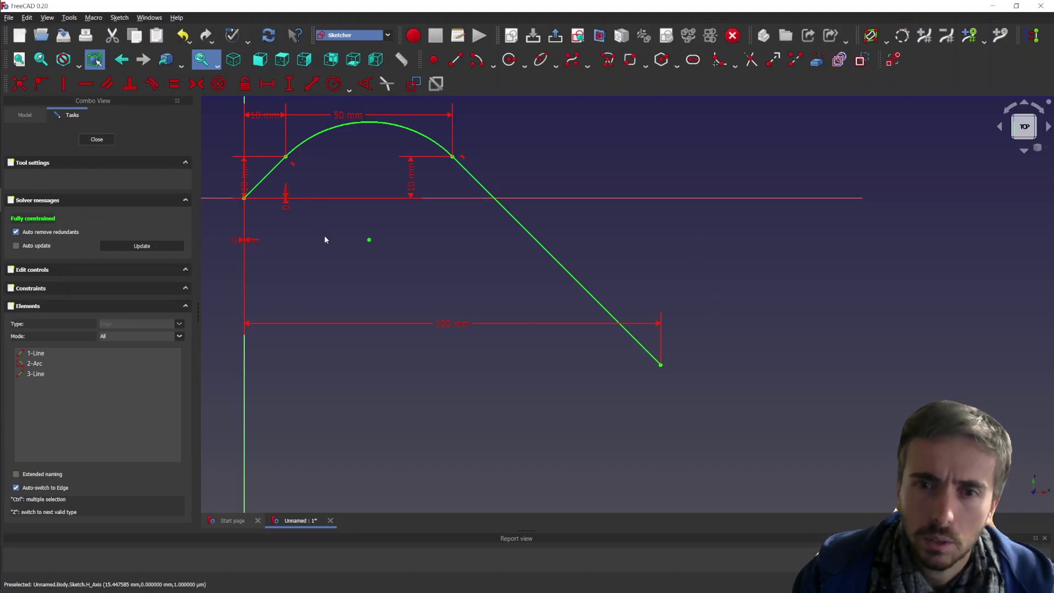
# Inspect the constraint at the arc–line junction, then clear the selection.
pyautogui.click(462, 158)
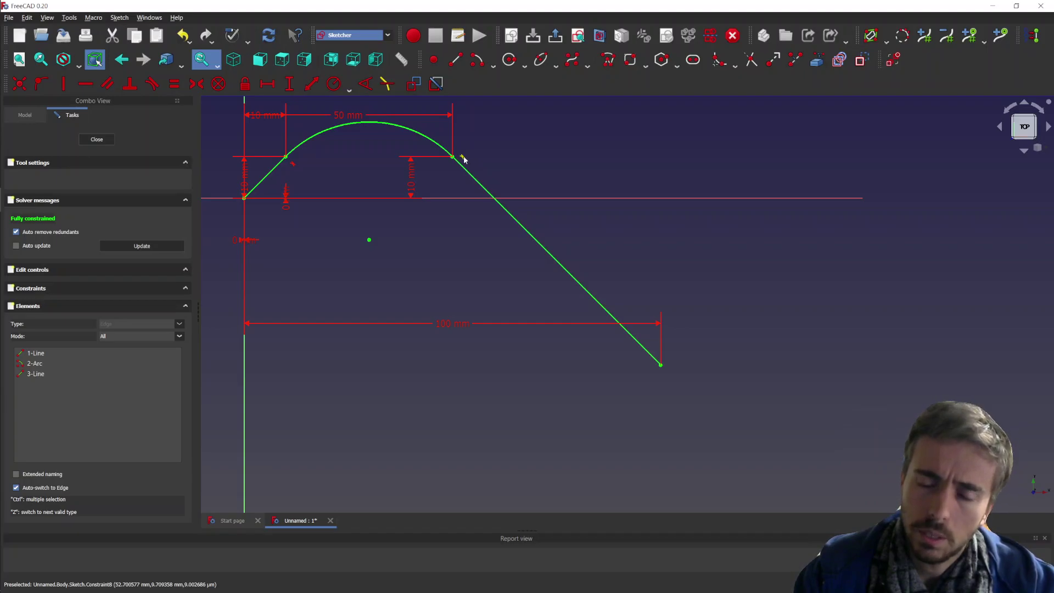
pyautogui.scroll(-1, 456, 426)
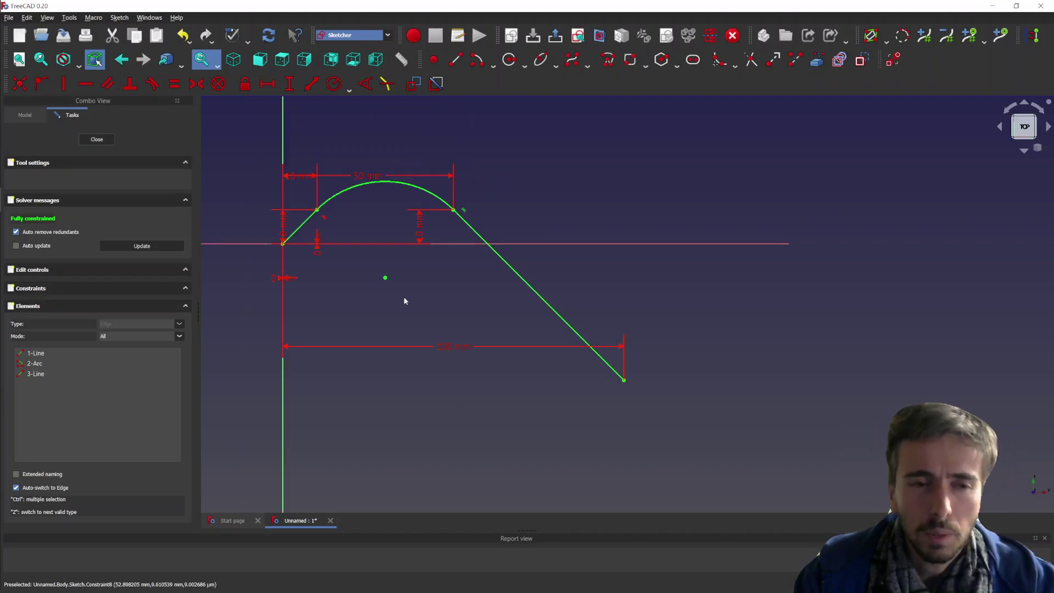
pyautogui.moveTo(691, 130); pyautogui.dragTo(752, 165)
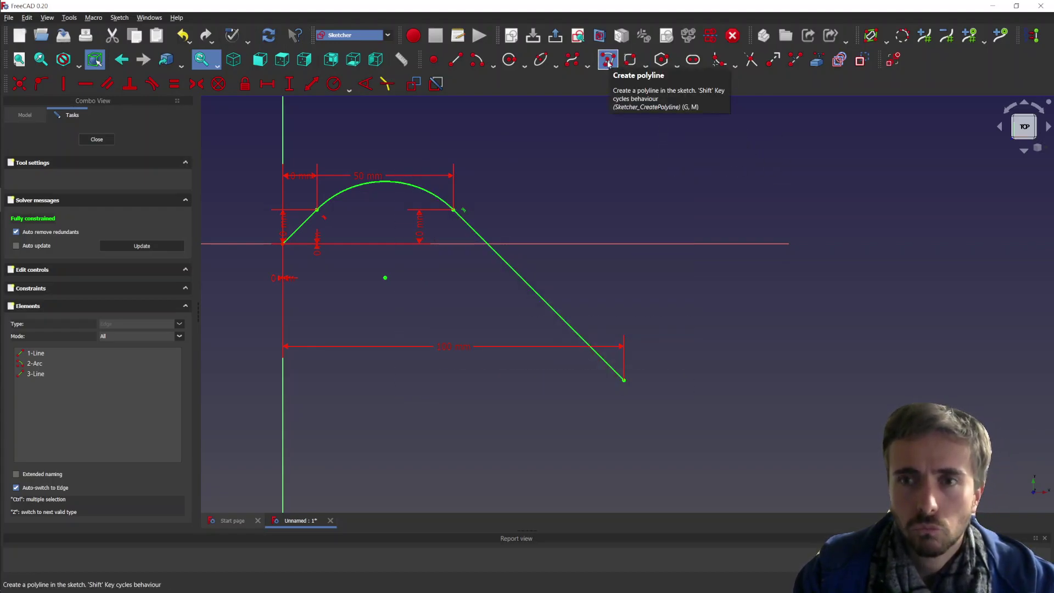
# Delete all three polyline elements from the sketch.
pyautogui.click(607, 64)
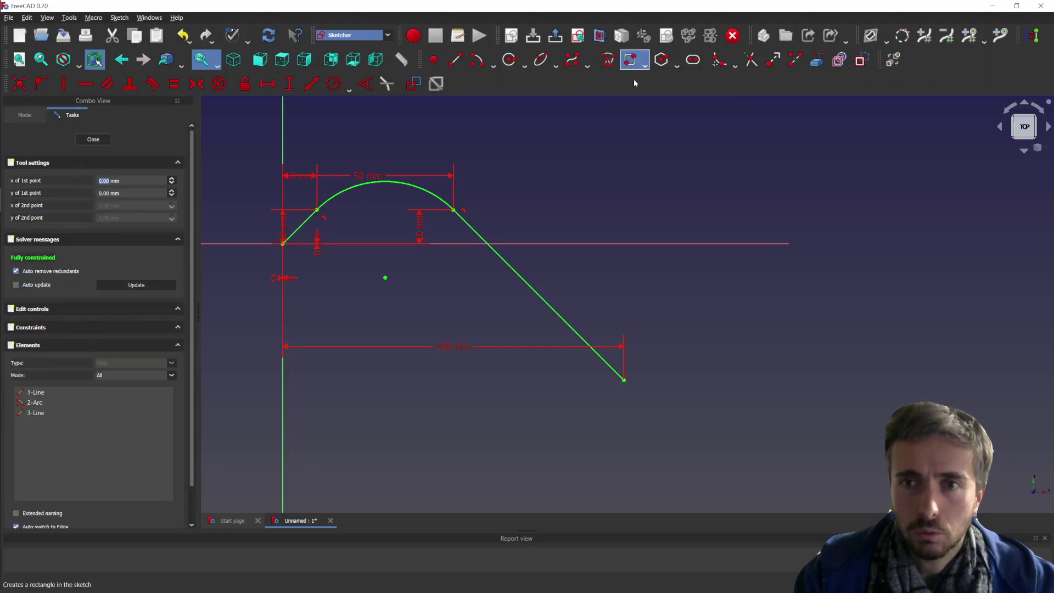
pyautogui.press('Escape')
pyautogui.moveTo(670, 126); pyautogui.dragTo(248, 396)
pyautogui.press('Delete')
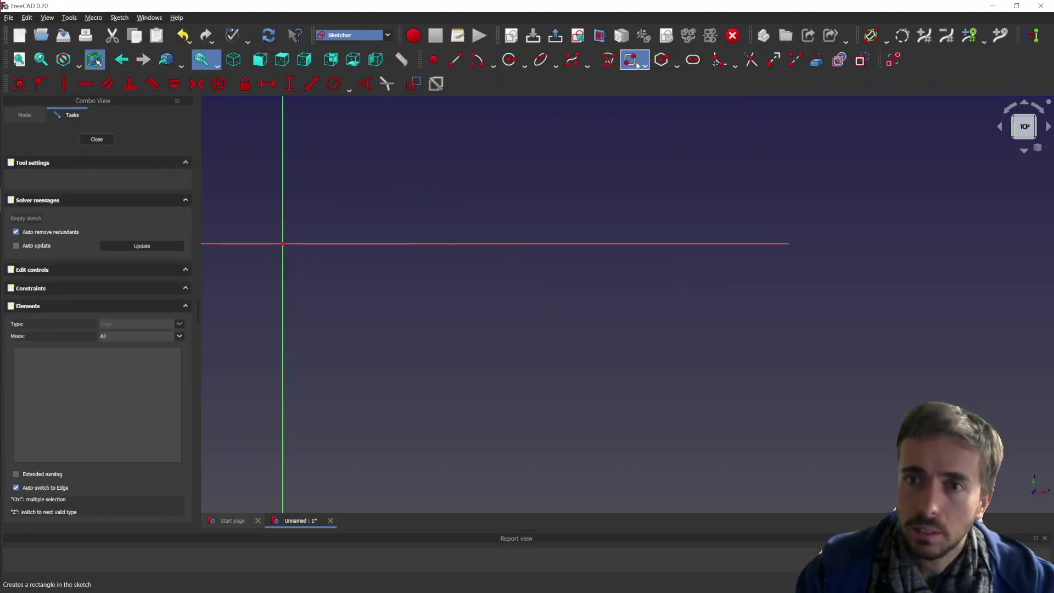
# Draw a 50 × 20 mm rectangle with its first corner at 10, 10 mm.
pyautogui.click(646, 66)
pyautogui.click(656, 77)
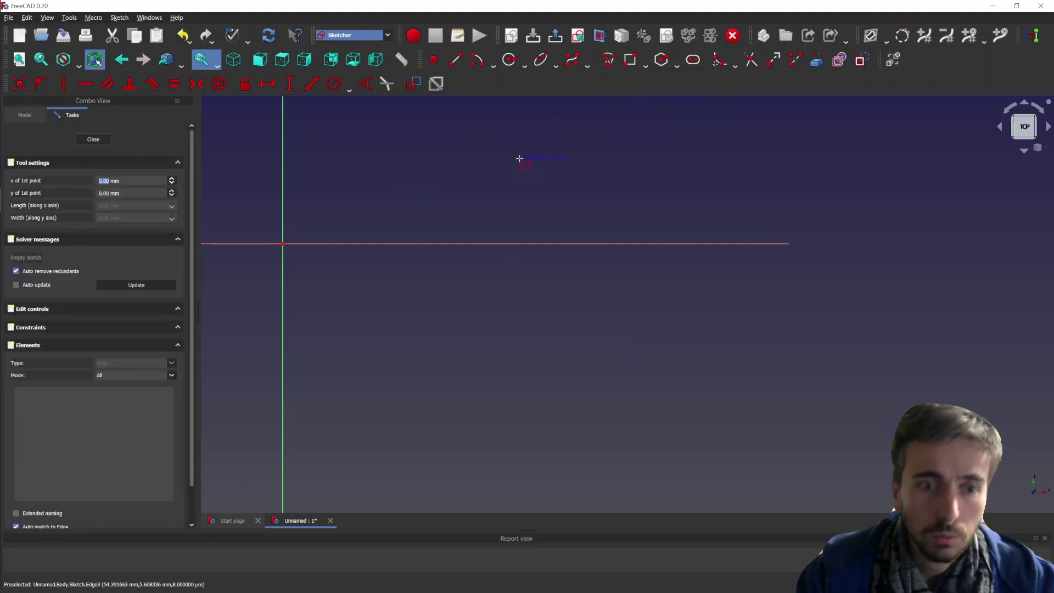
pyautogui.write('1')
pyautogui.press('Return')
pyautogui.write('10')
pyautogui.press('Return')
pyautogui.write('50')
pyautogui.press('Return')
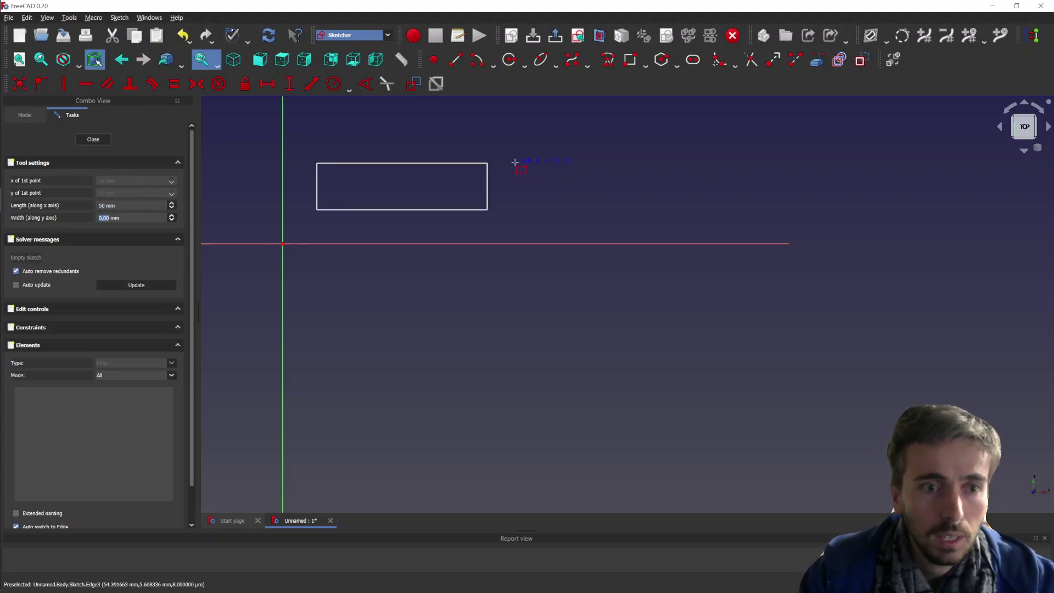
pyautogui.write('20')
pyautogui.press('Return')
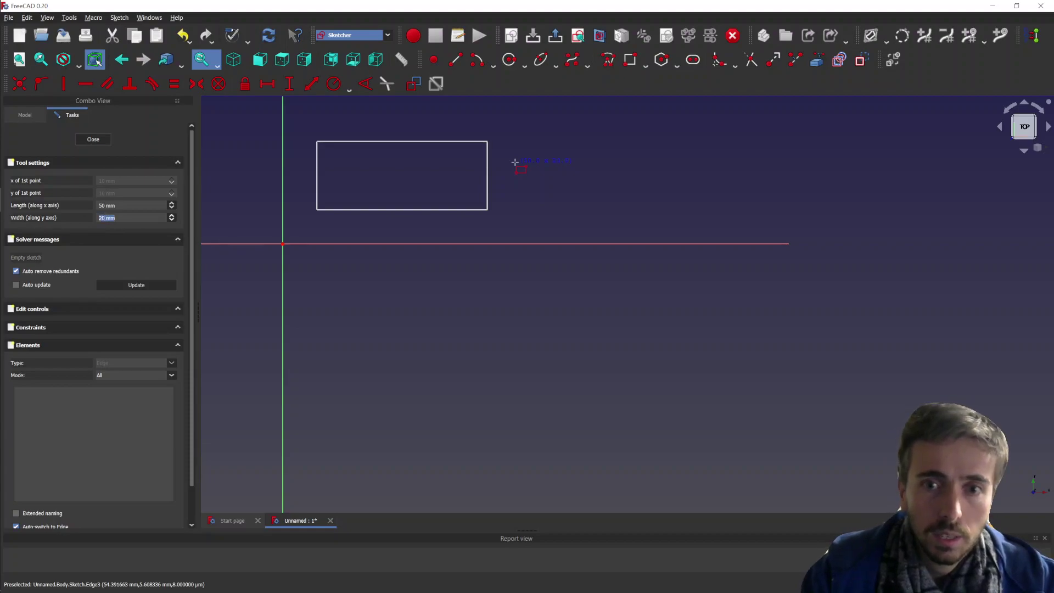
pyautogui.scroll(-3, 556, 183)
pyautogui.scroll(3, 426, 175)
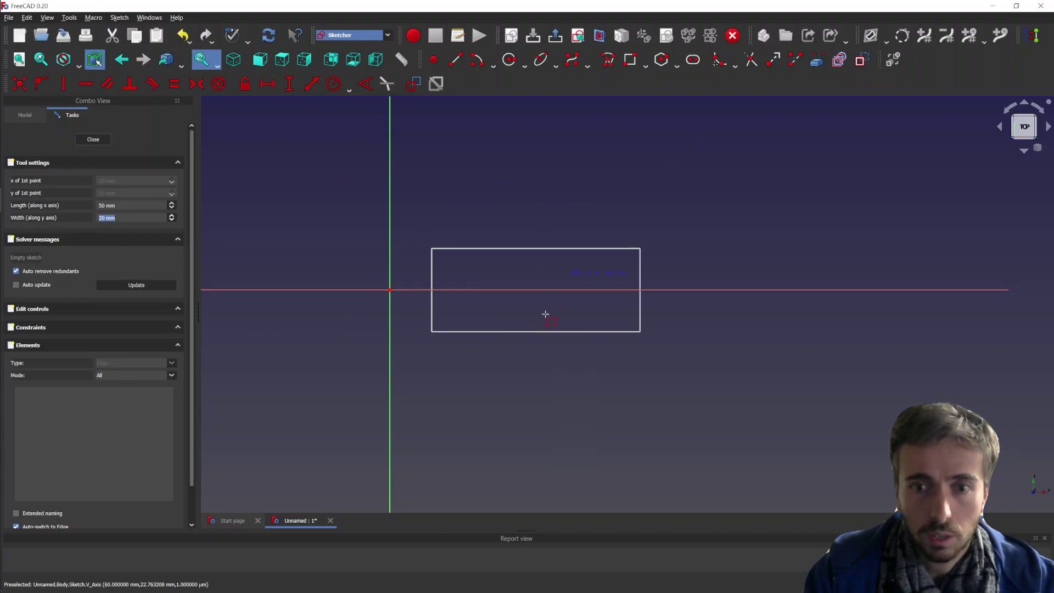
pyautogui.click(595, 209)
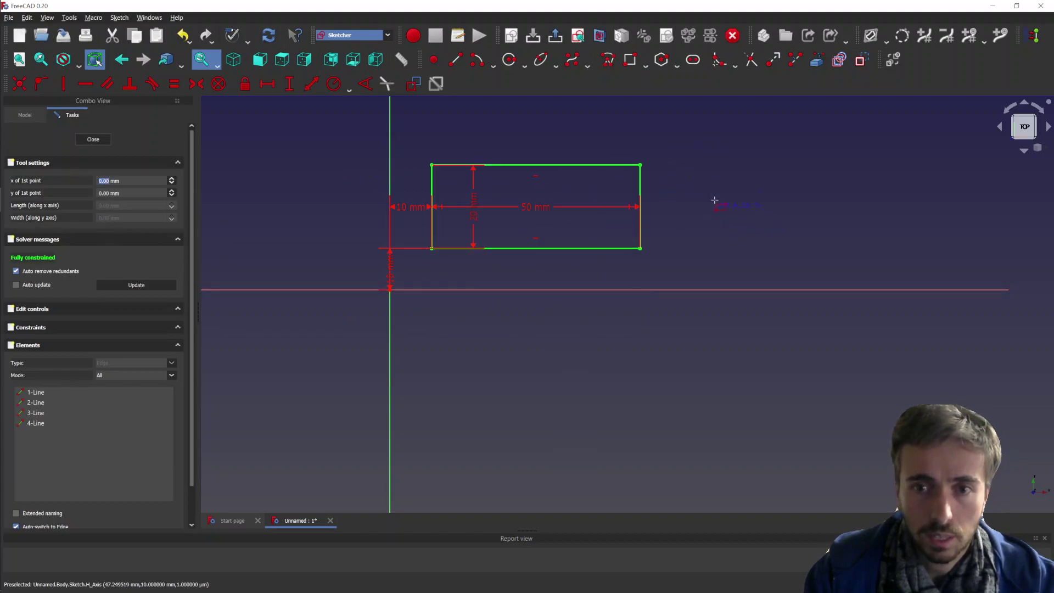
# Leave the rectangle tool and delete the 50 × 20 mm rectangle.
pyautogui.scroll(2, 711, 190)
pyautogui.scroll(-3, 353, 263)
pyautogui.press('Escape')
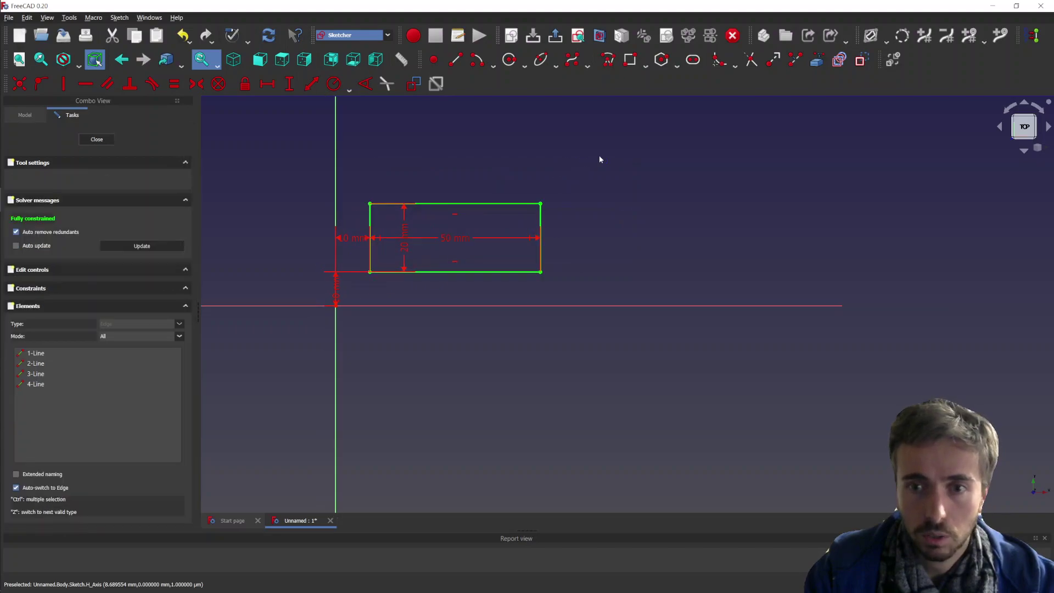
pyautogui.moveTo(605, 159); pyautogui.dragTo(324, 302)
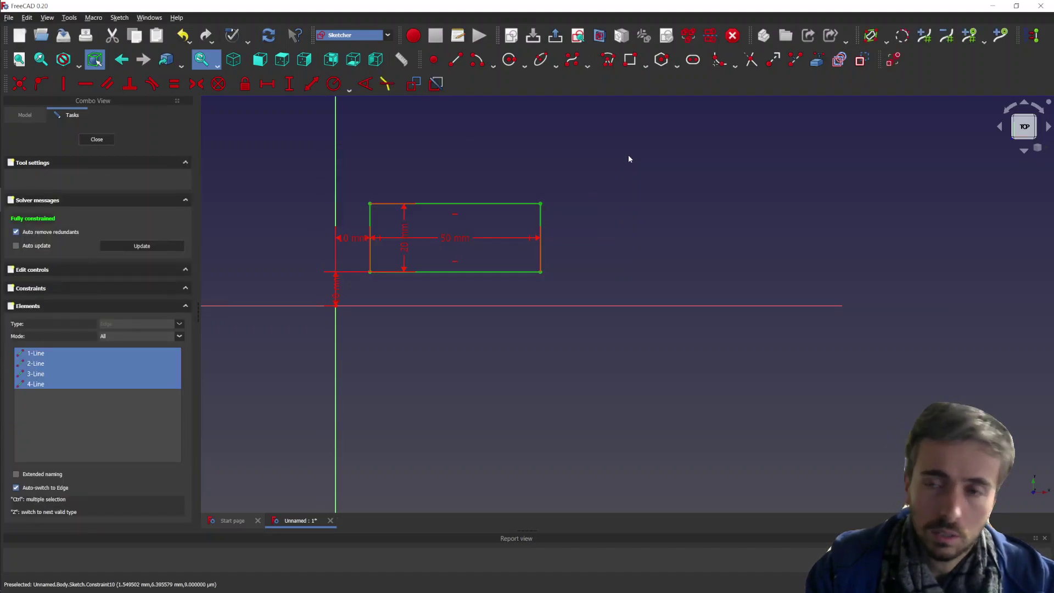
pyautogui.press('Delete')
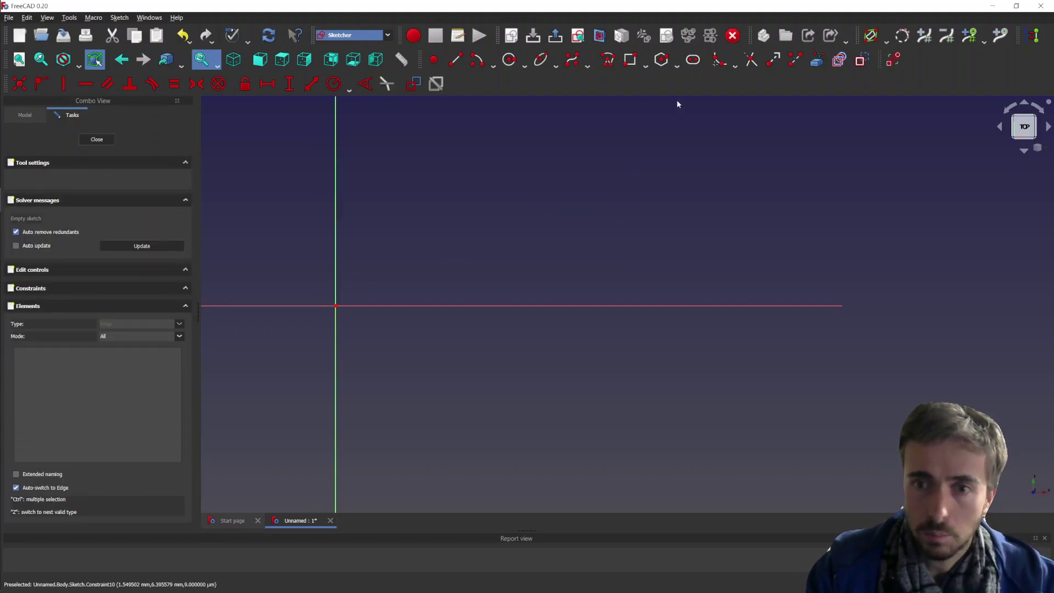
# Draw a 50 × 100 mm rectangle with its first corner at the origin.
pyautogui.click(644, 65)
pyautogui.click(657, 77)
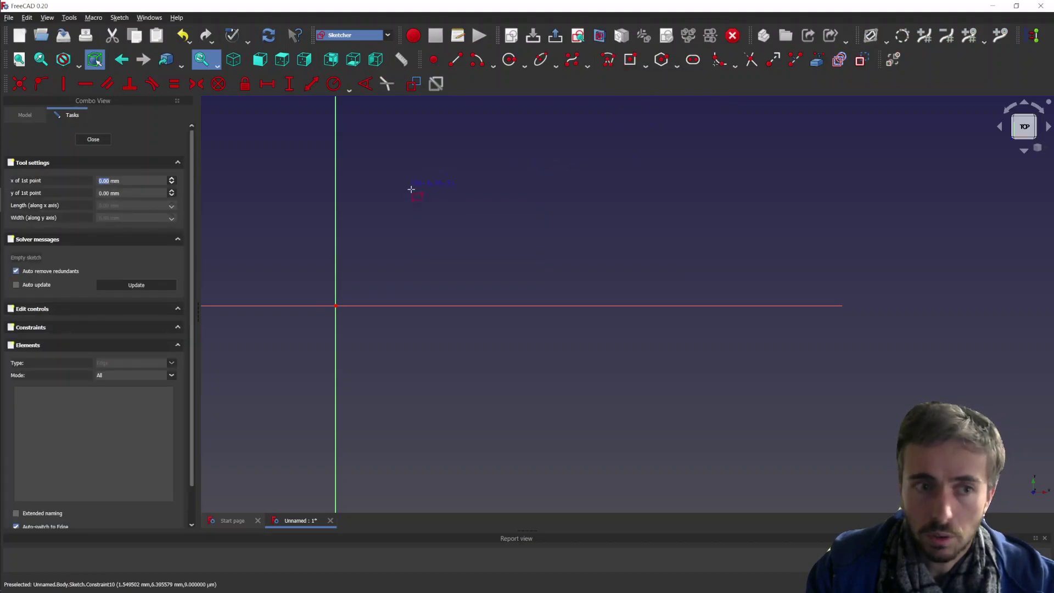
pyautogui.press('Return')
pyautogui.write('50')
pyautogui.press('Return')
pyautogui.write('100')
pyautogui.press('Return')
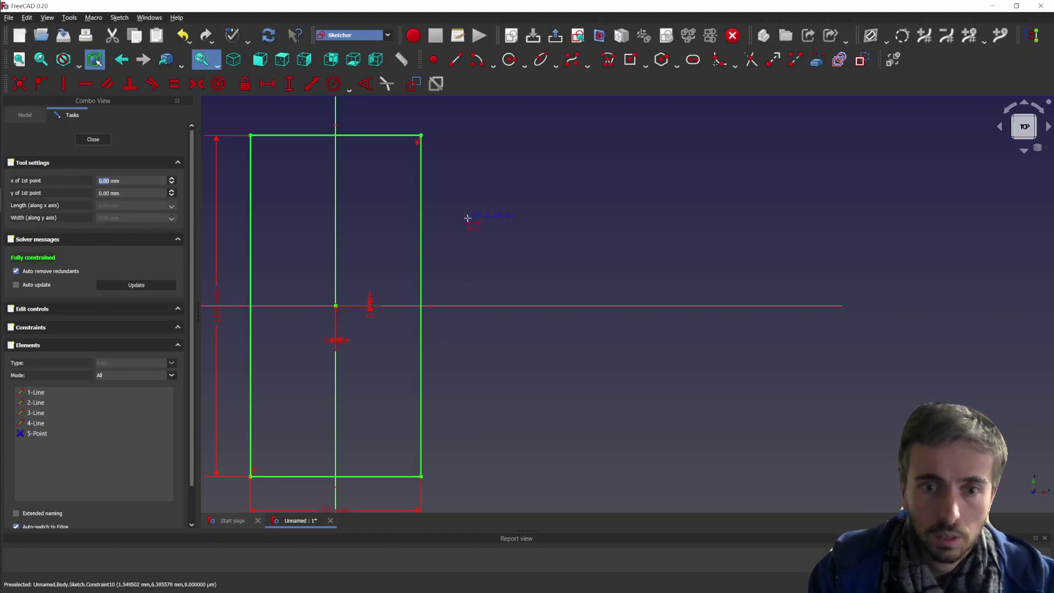
pyautogui.scroll(-2, 527, 214)
pyautogui.press('Escape')
# Check the 50 × 100 mm rectangle from several views, then delete it to empty the sketch.
pyautogui.moveTo(534, 134); pyautogui.dragTo(250, 456)
pyautogui.press('1')
pyautogui.click(625, 157)
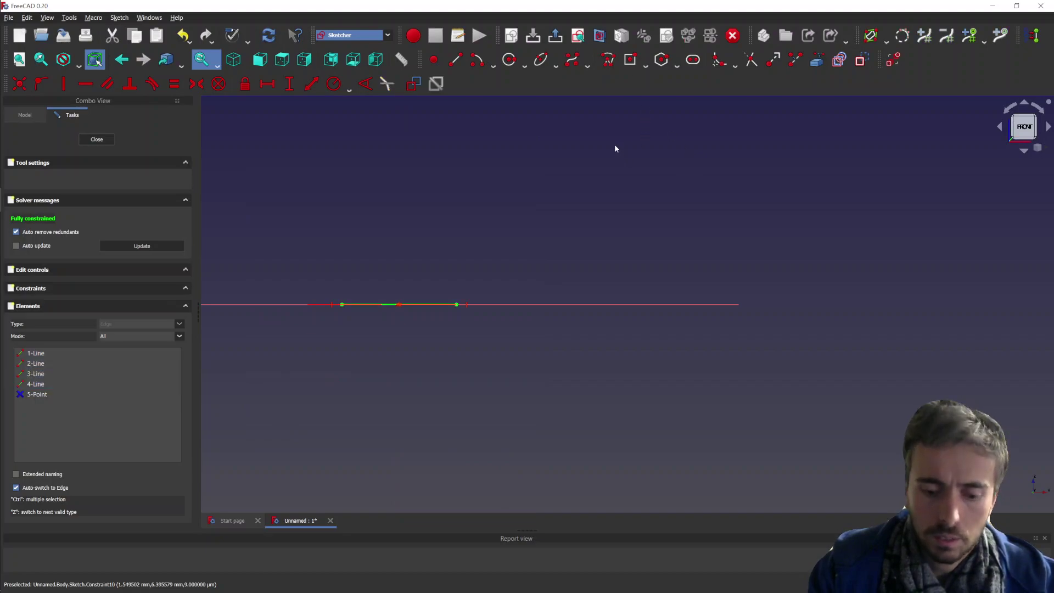
pyautogui.press('5')
pyautogui.moveTo(613, 144); pyautogui.dragTo(485, 260)
pyautogui.moveTo(517, 167)
pyautogui.mouseDown()
pyautogui.moveTo(377, 341)
pyautogui.moveTo(339, 457)
pyautogui.mouseUp()
pyautogui.click(533, 230)
pyautogui.press('4')
pyautogui.press('5')
pyautogui.press('1')
pyautogui.press('2')
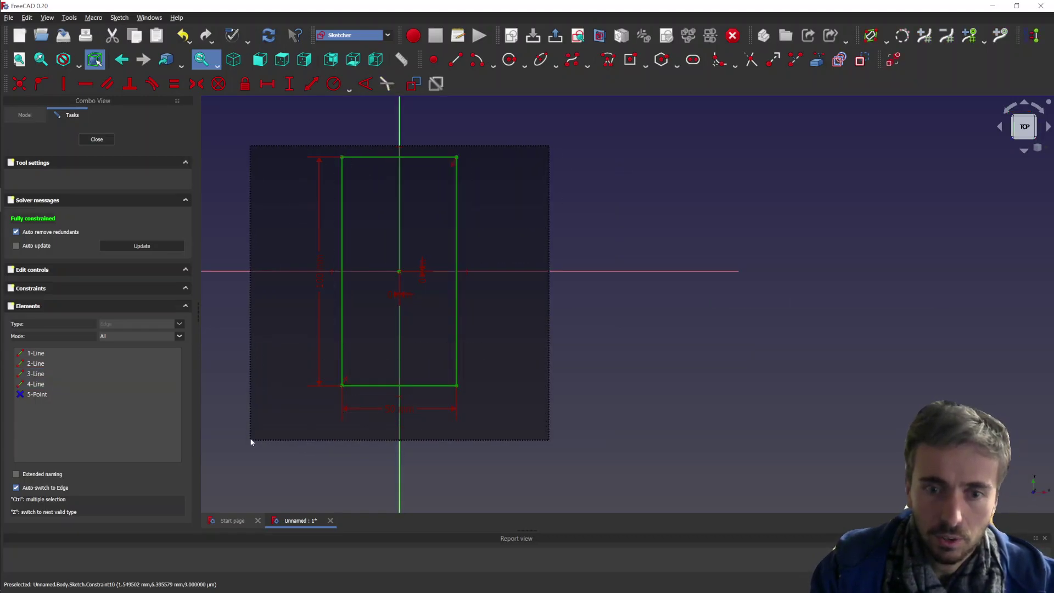
pyautogui.moveTo(549, 146); pyautogui.dragTo(253, 437)
pyautogui.press('Delete')
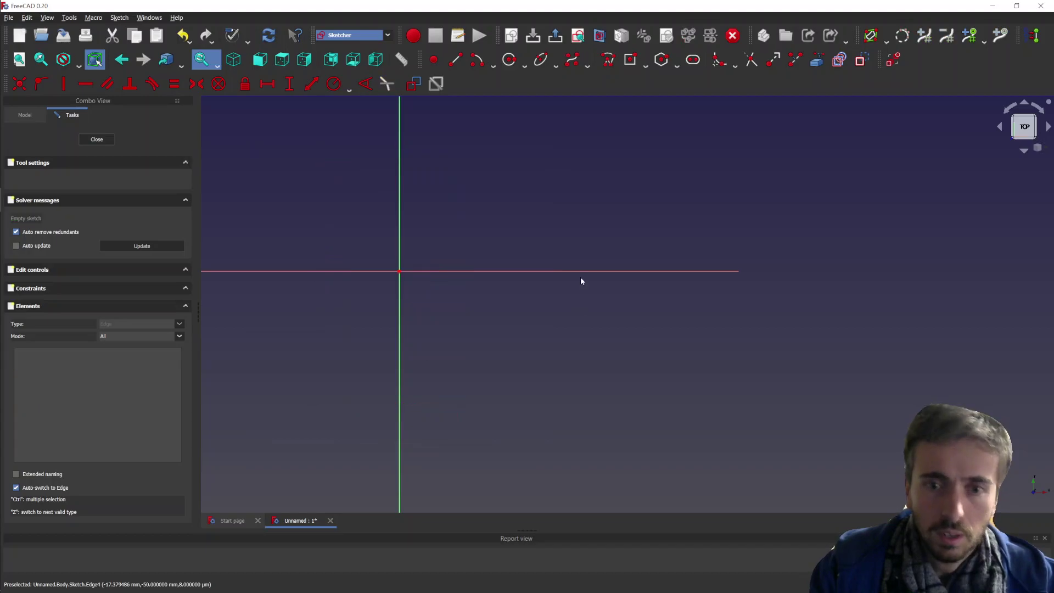
# Start a rounded rectangle with its first corner at 10, 10 mm.
pyautogui.click(645, 66)
pyautogui.click(656, 99)
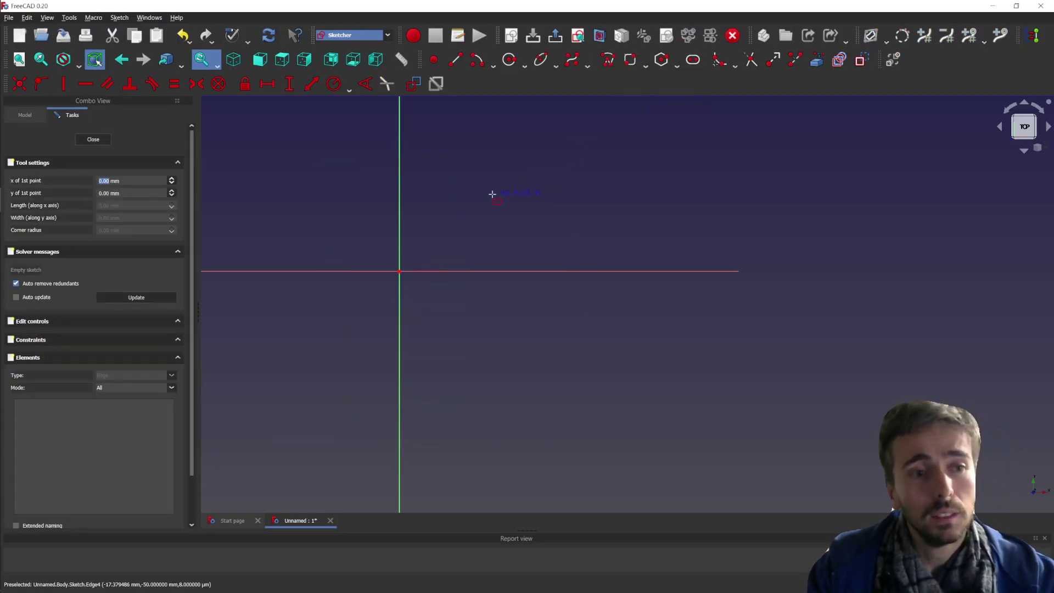
pyautogui.write('10')
pyautogui.press('Tab')
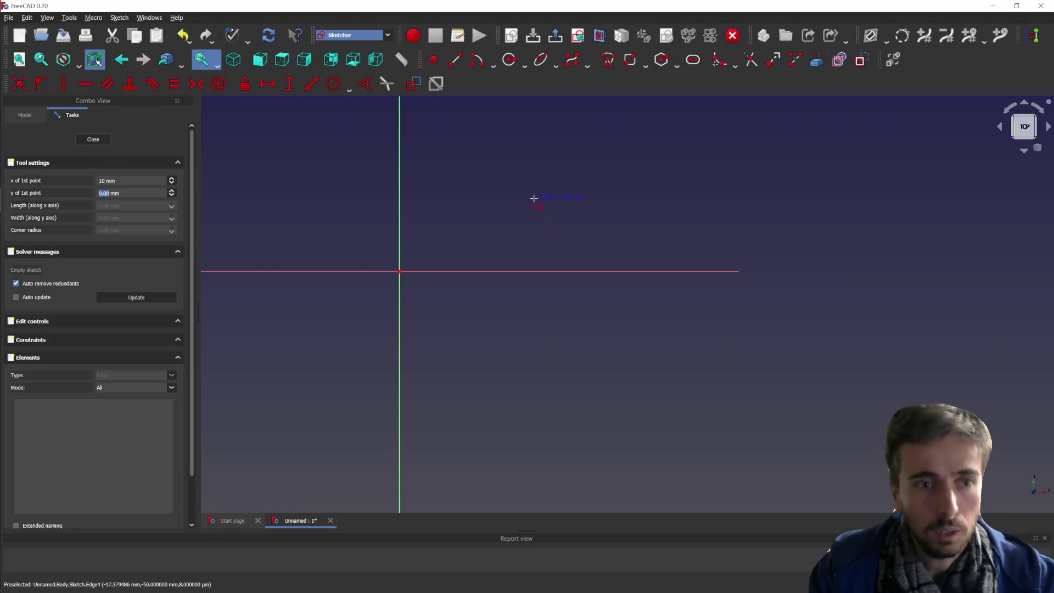
pyautogui.write('10')
pyautogui.press('Return')
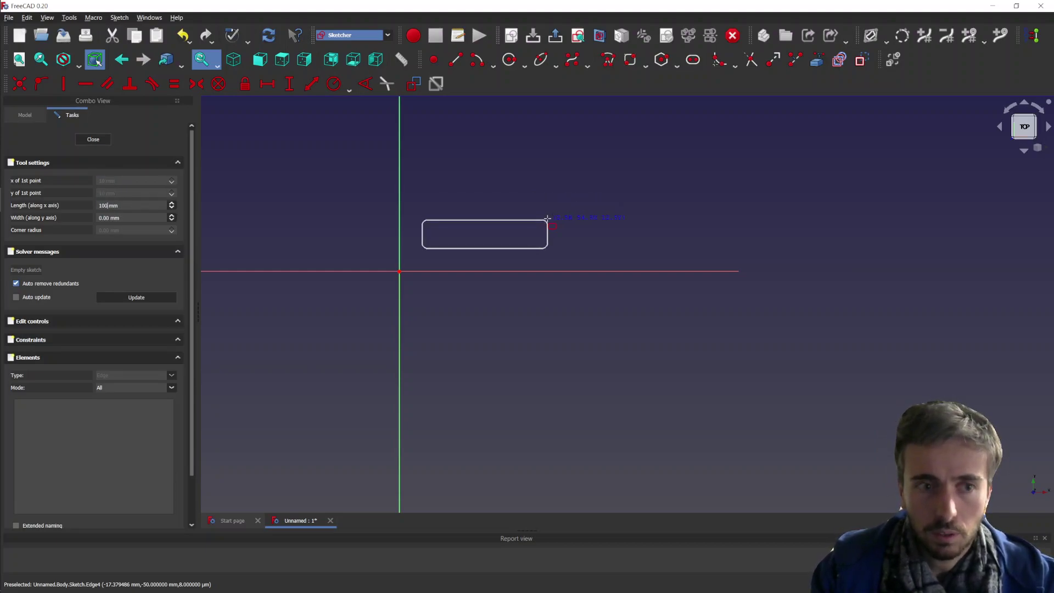
# Set length 100 mm and width 50 mm, and place the rounded rectangle with 10 mm corners.
pyautogui.write('100')
pyautogui.press('Tab')
pyautogui.write('50')
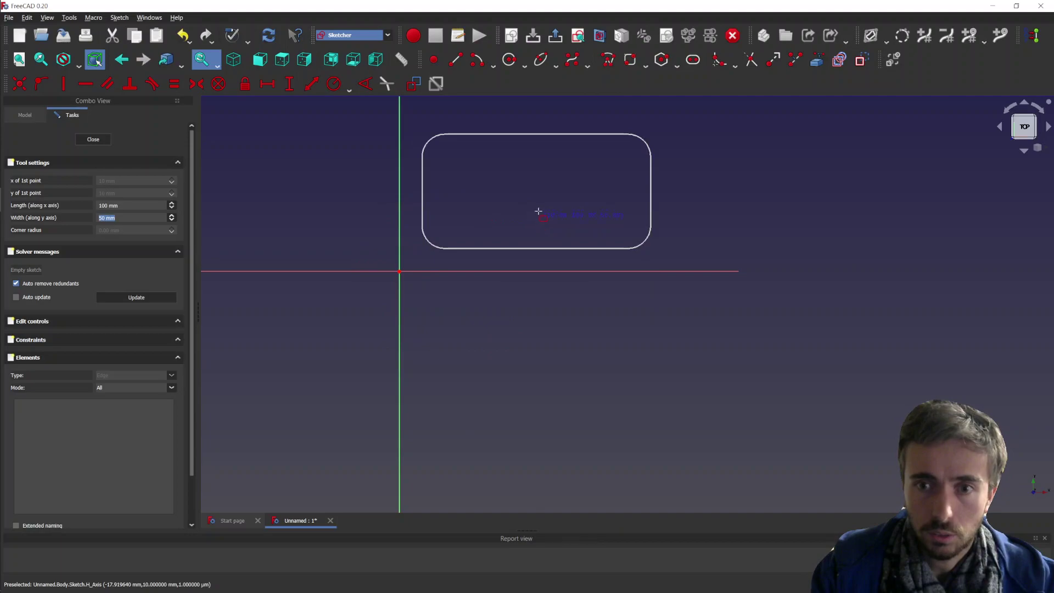
pyautogui.press('Tab')
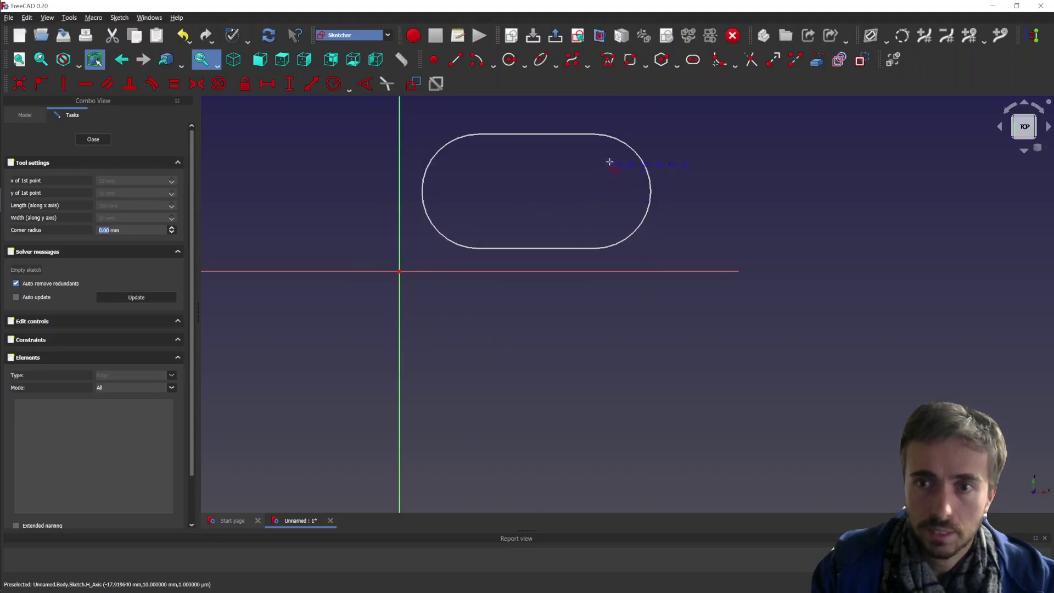
pyautogui.scroll(5, 656, 122)
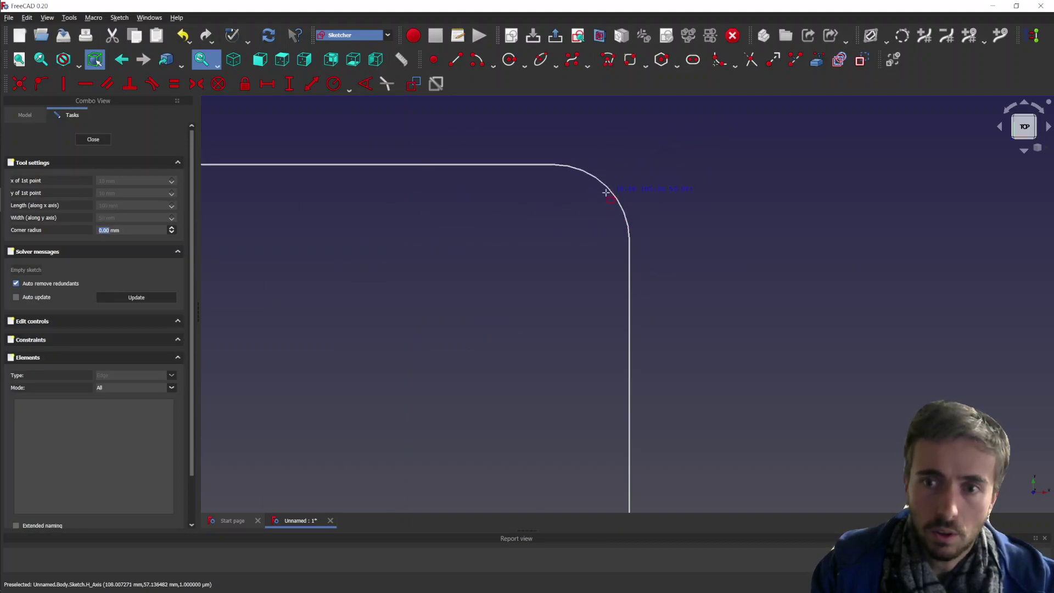
pyautogui.scroll(-2, 593, 189)
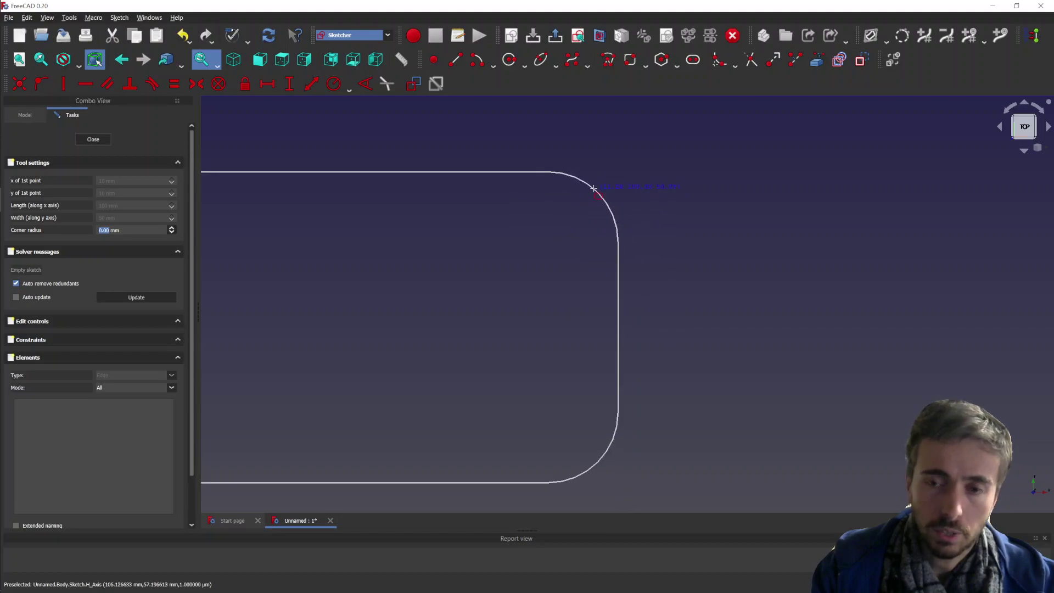
pyautogui.scroll(-4, 593, 189)
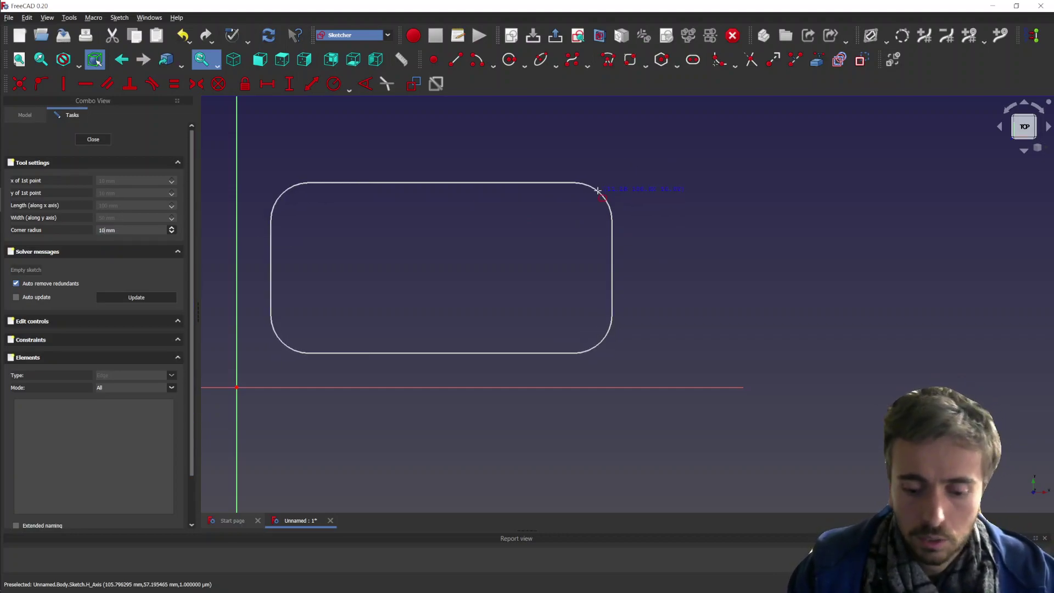
pyautogui.click(598, 192)
pyautogui.rightClick(376, 281)
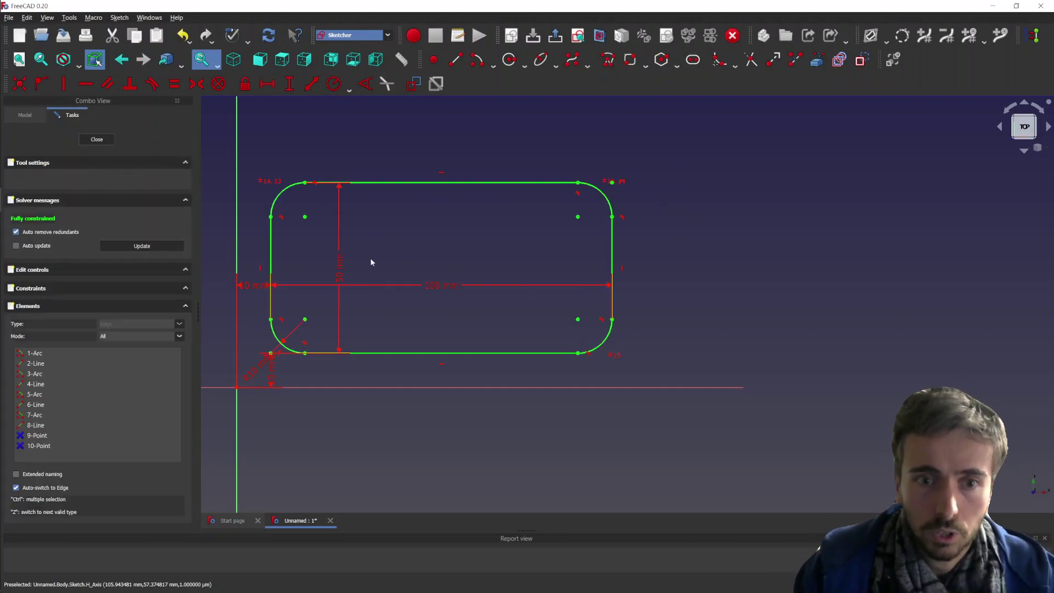
# Move the corner radius dimension below the shape, then delete the whole rounded rectangle.
pyautogui.moveTo(266, 376); pyautogui.dragTo(309, 387)
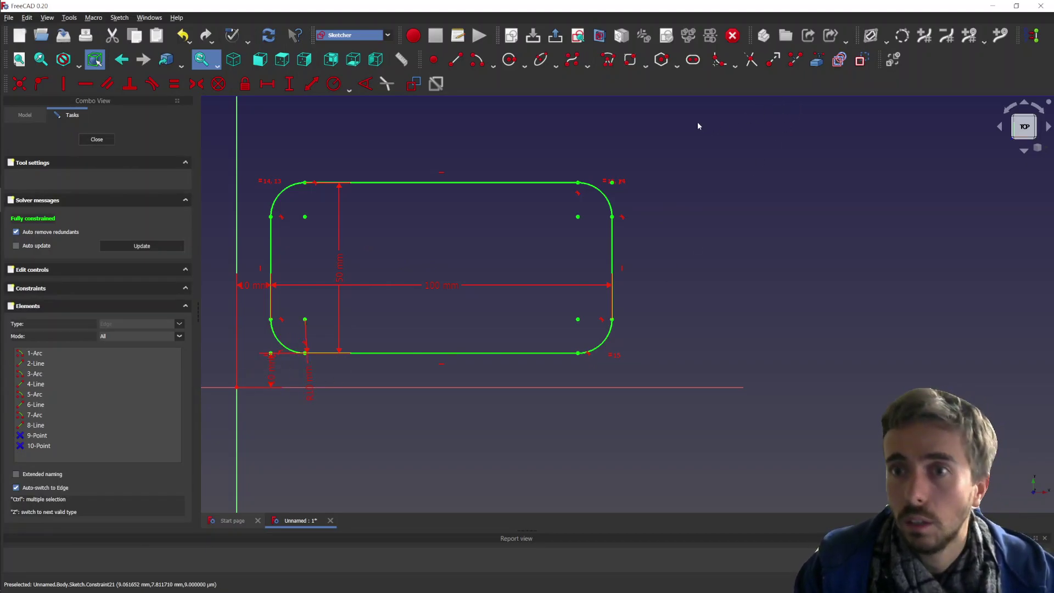
pyautogui.moveTo(692, 114)
pyautogui.mouseDown()
pyautogui.moveTo(393, 308)
pyautogui.moveTo(239, 379)
pyautogui.mouseUp()
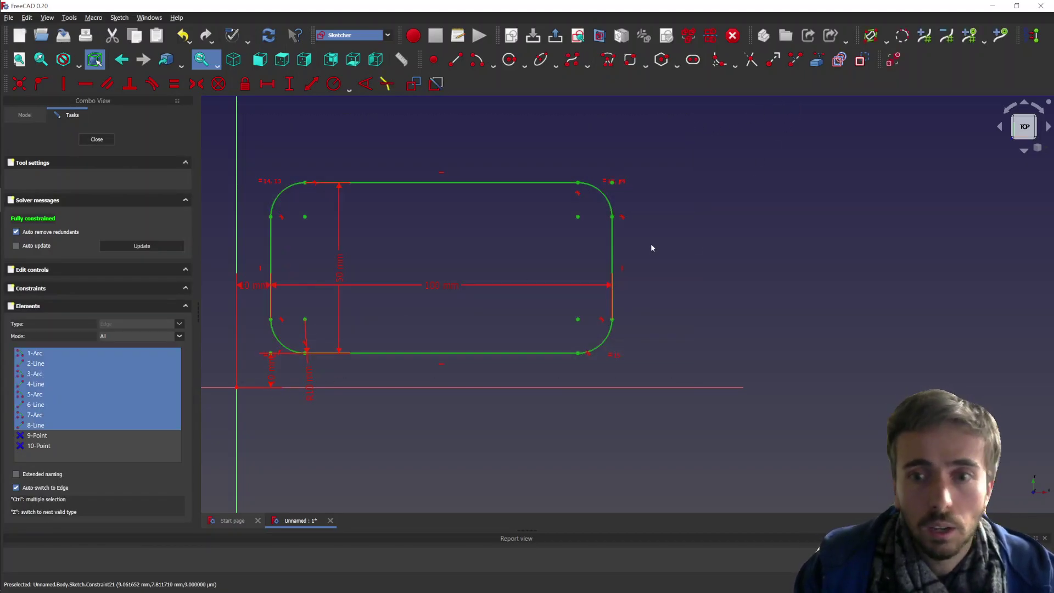
pyautogui.press('1')
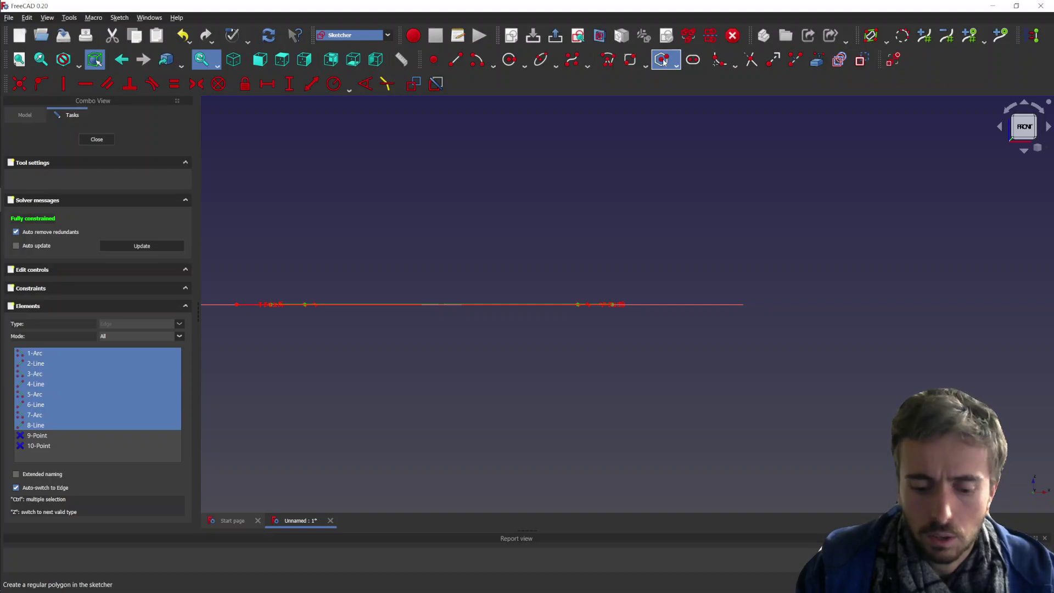
pyautogui.press('2')
pyautogui.press('Delete')
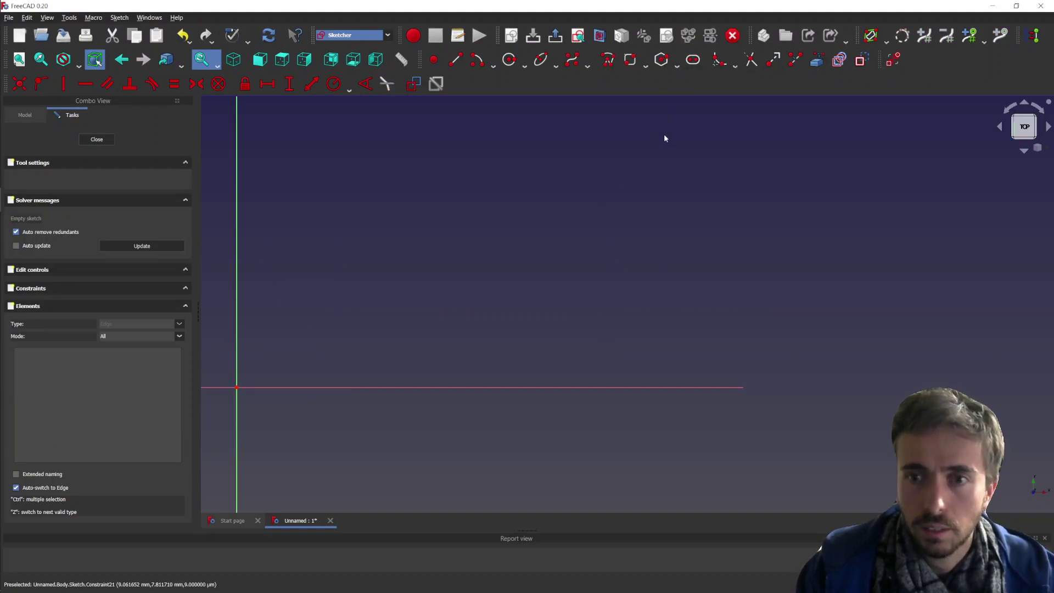
# Draw a hexagon centred at 50, 50 mm with a 50 mm radius, one vertex on the horizontal axis.
pyautogui.click(662, 60)
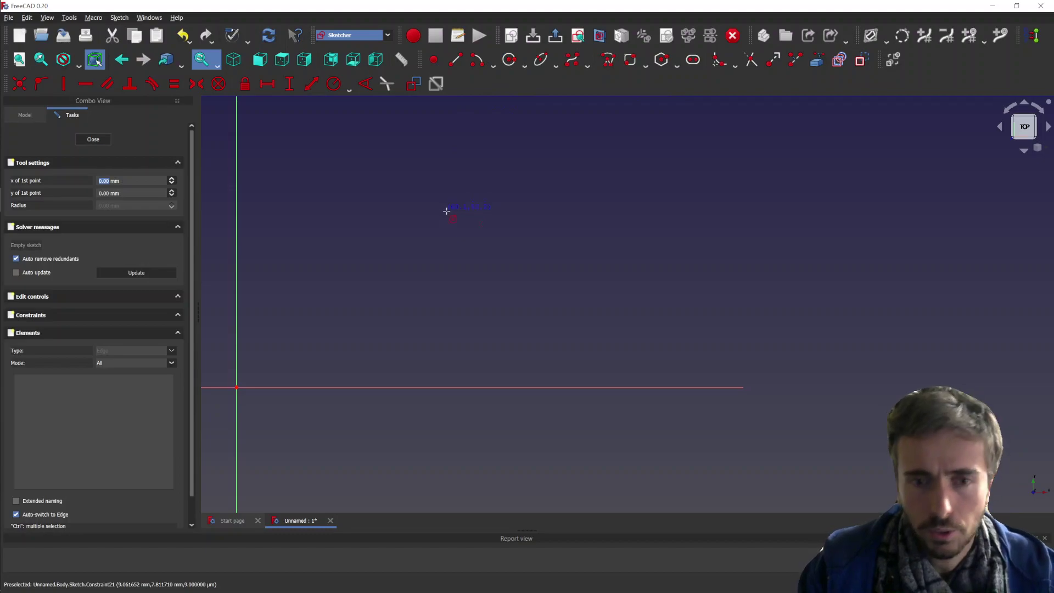
pyautogui.write('50')
pyautogui.press('Tab')
pyautogui.write('50')
pyautogui.press('Tab')
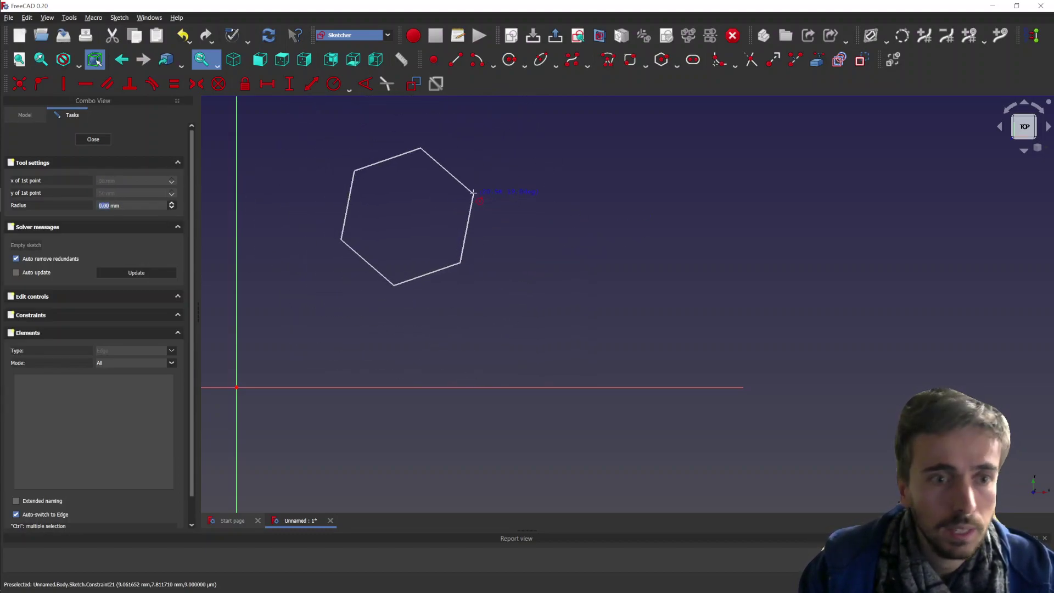
pyautogui.write('50')
pyautogui.press('Return')
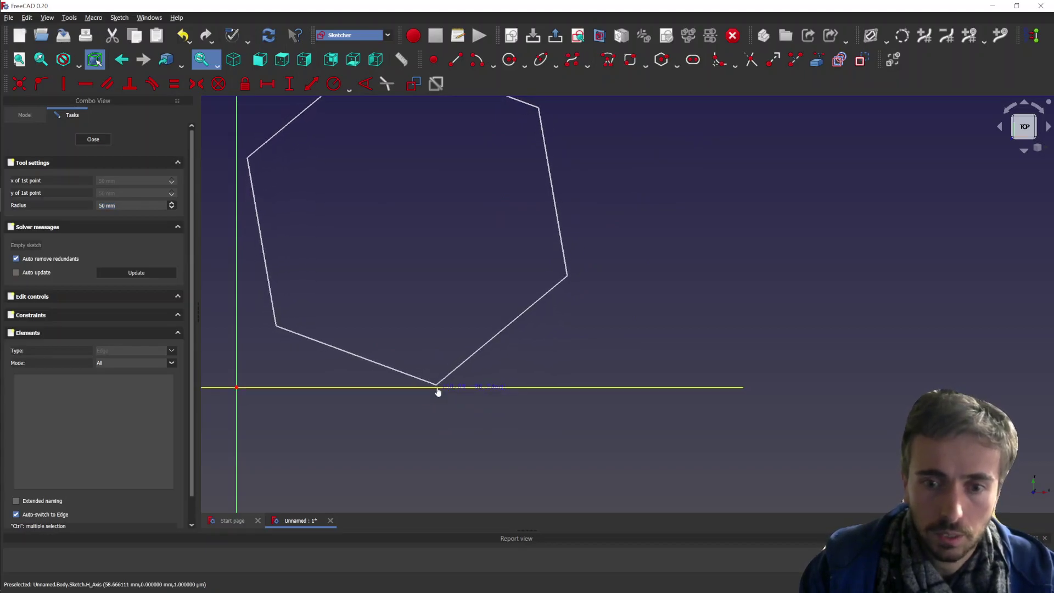
pyautogui.click(438, 388)
pyautogui.scroll(-1, 446, 462)
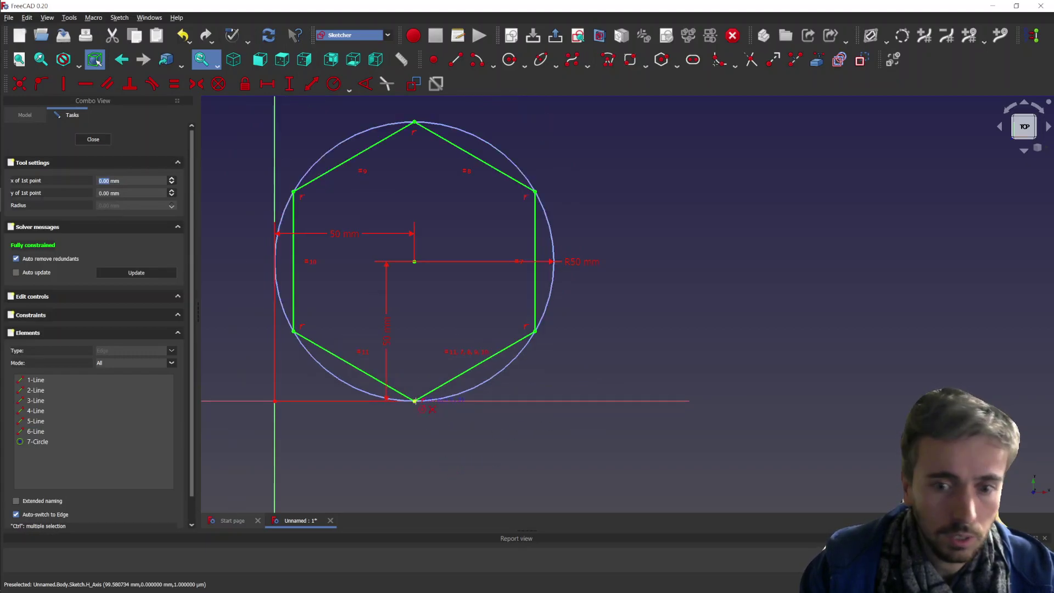
pyautogui.rightClick(419, 415)
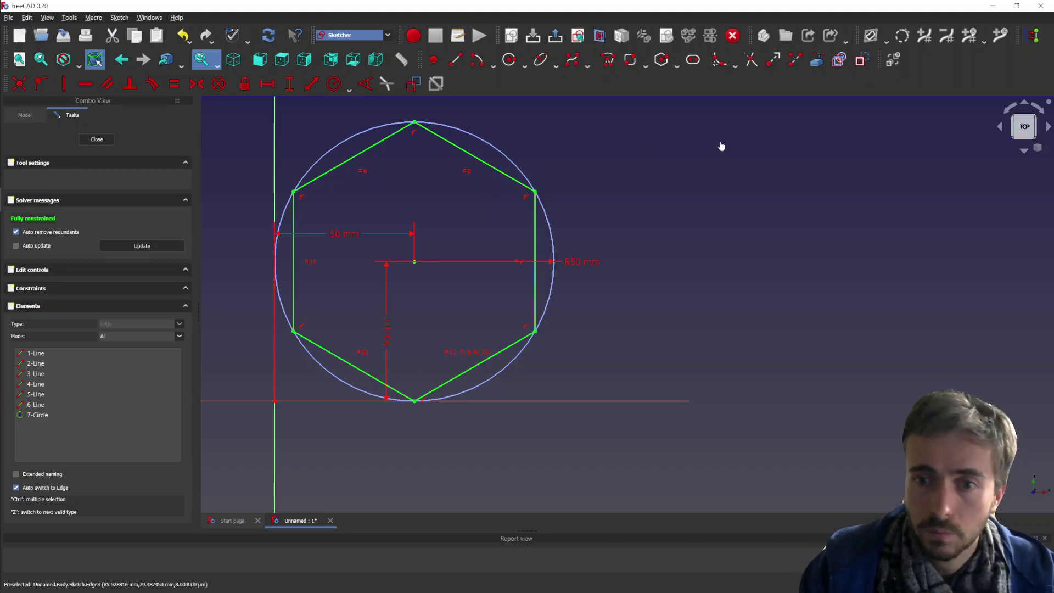
# Delete the 50 mm hexagon together with its circle.
pyautogui.moveTo(631, 108)
pyautogui.mouseDown()
pyautogui.moveTo(452, 216)
pyautogui.moveTo(225, 411)
pyautogui.mouseUp()
pyautogui.press('4')
pyautogui.press('2')
pyautogui.press('Delete')
# Draw a 40 mm-radius hexagon centred at 50, 50 mm, rotate it, then delete it.
pyautogui.click(662, 60)
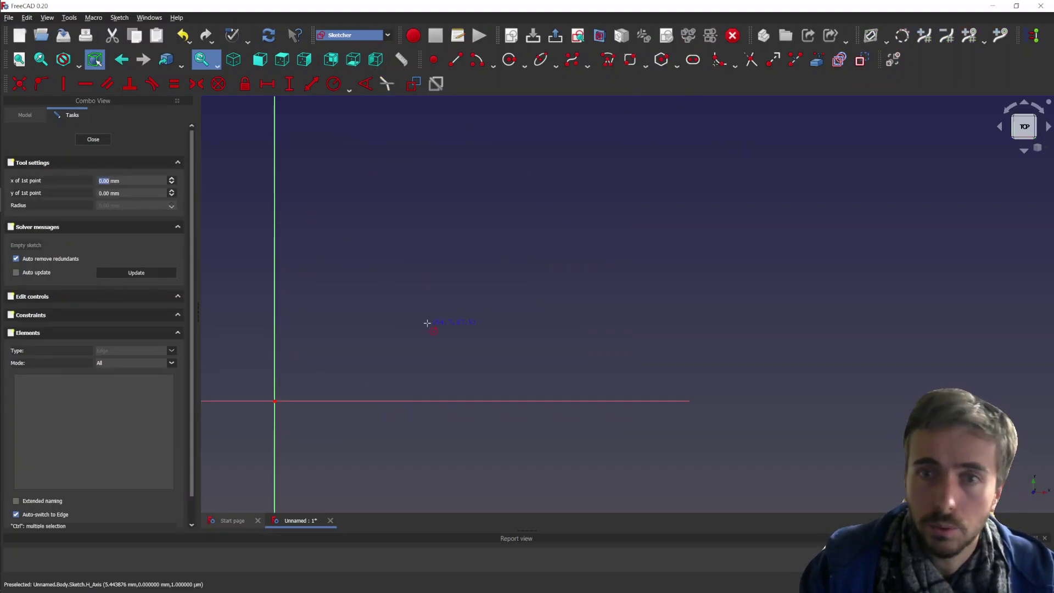
pyautogui.write('50')
pyautogui.press('Return')
pyautogui.write('50')
pyautogui.press('Return')
pyautogui.write('40')
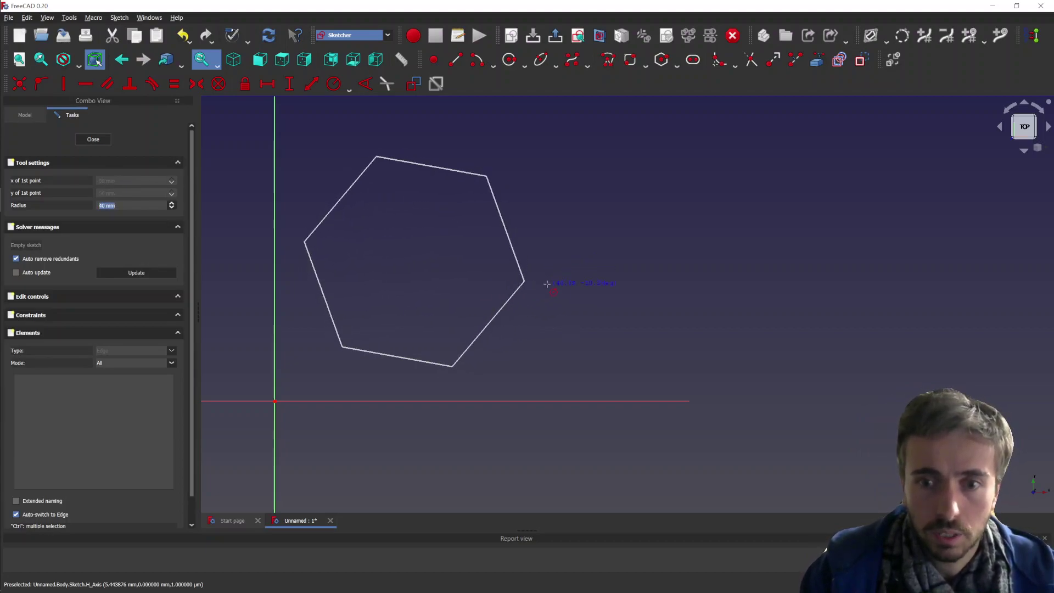
pyautogui.press('Return')
pyautogui.scroll(1, 560, 325)
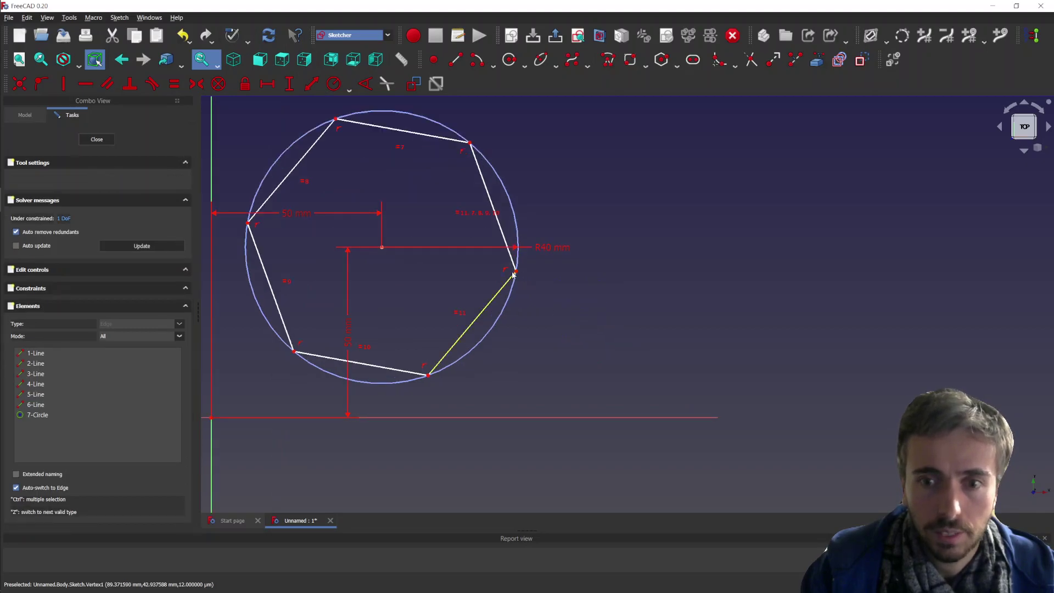
pyautogui.moveTo(513, 274)
pyautogui.mouseDown()
pyautogui.moveTo(578, 219)
pyautogui.moveTo(397, 346)
pyautogui.moveTo(477, 297)
pyautogui.moveTo(483, 335)
pyautogui.mouseUp()
pyautogui.scroll(-3, 506, 331)
pyautogui.moveTo(560, 165)
pyautogui.mouseDown()
pyautogui.moveTo(331, 395)
pyautogui.moveTo(336, 388)
pyautogui.mouseUp()
pyautogui.press('Delete')
# Return to the top view and try the Slot, Fillet and Polyline tools.
pyautogui.press('0')
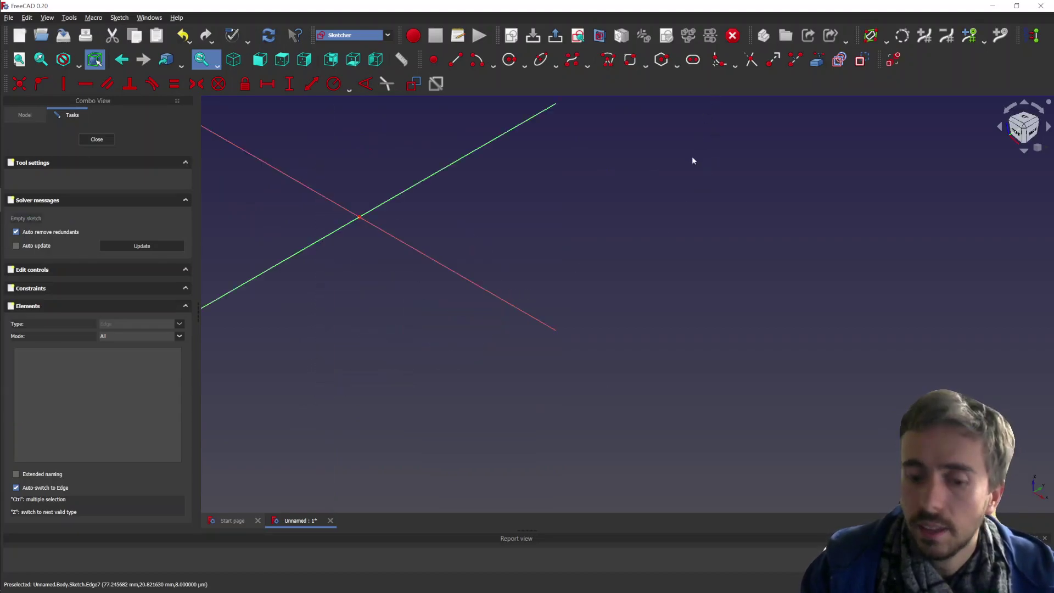
pyautogui.press('2')
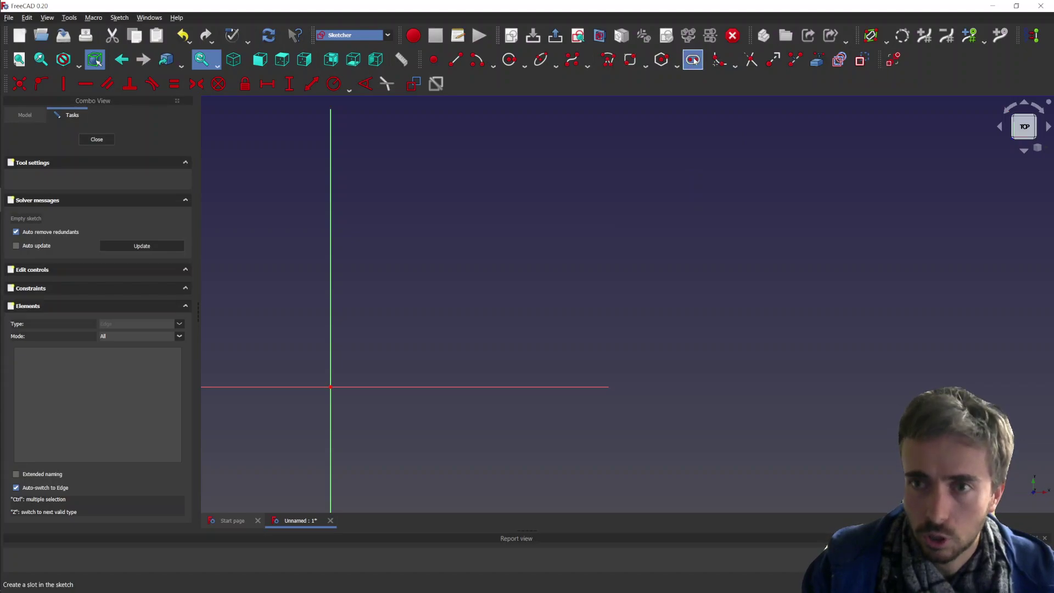
pyautogui.click(693, 59)
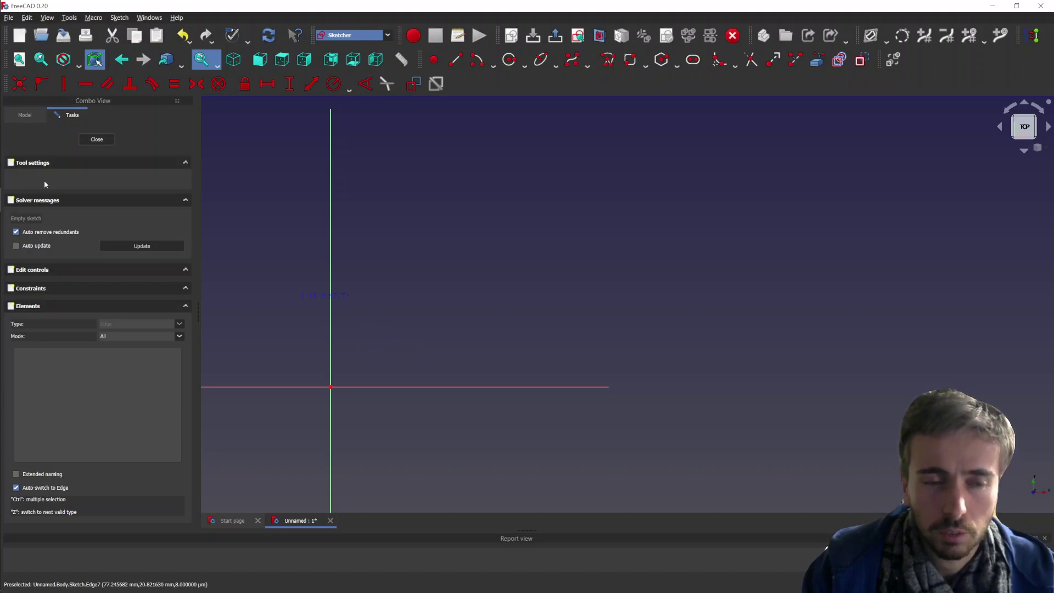
pyautogui.click(694, 62)
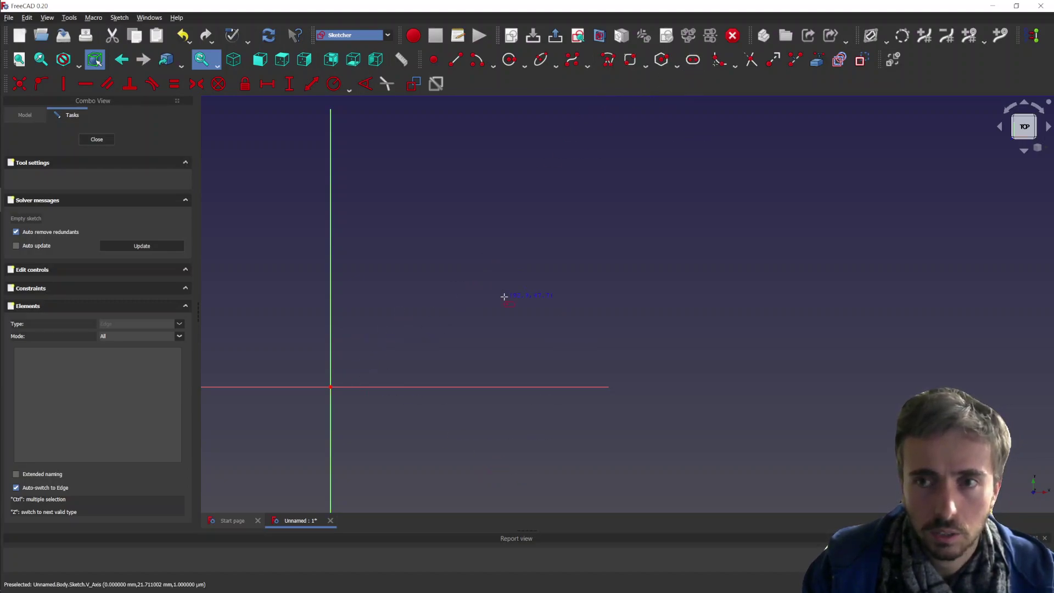
pyautogui.click(725, 60)
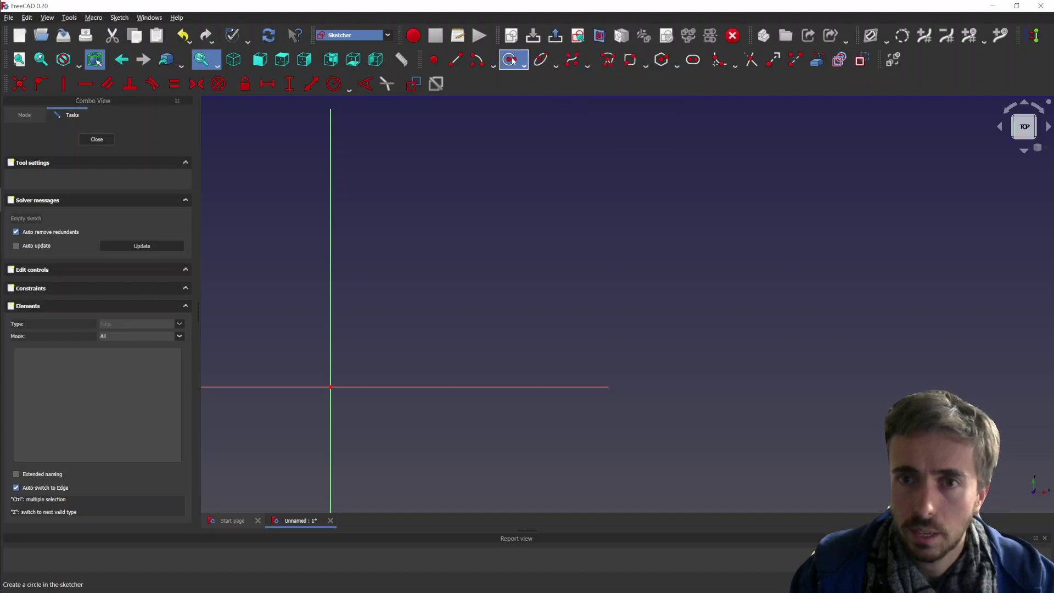
pyautogui.click(609, 62)
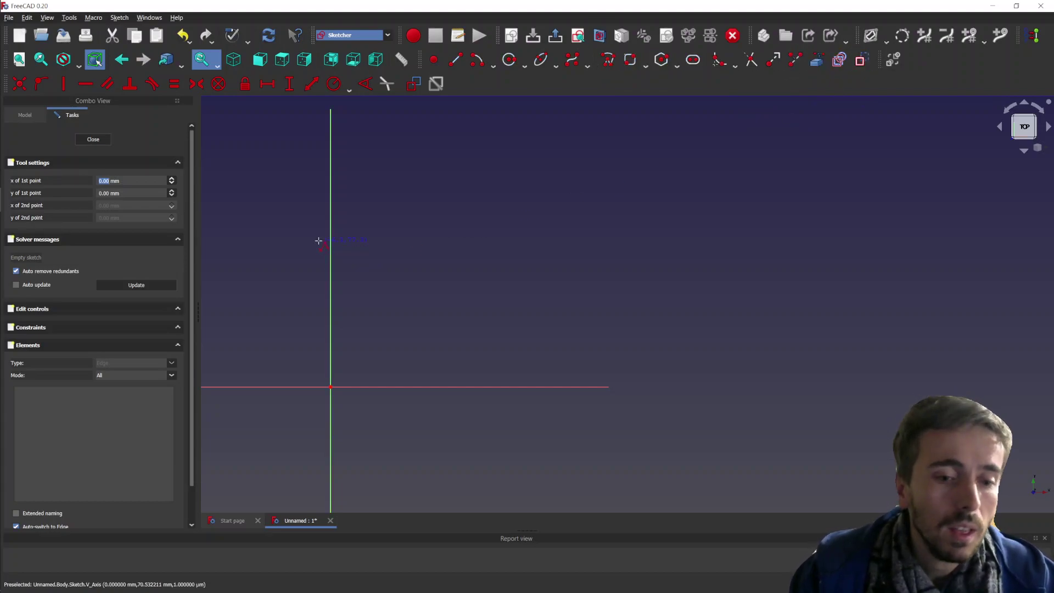
# Switch to Visual Studio and then to the OBS recording window.
pyautogui.moveTo(1, 159)
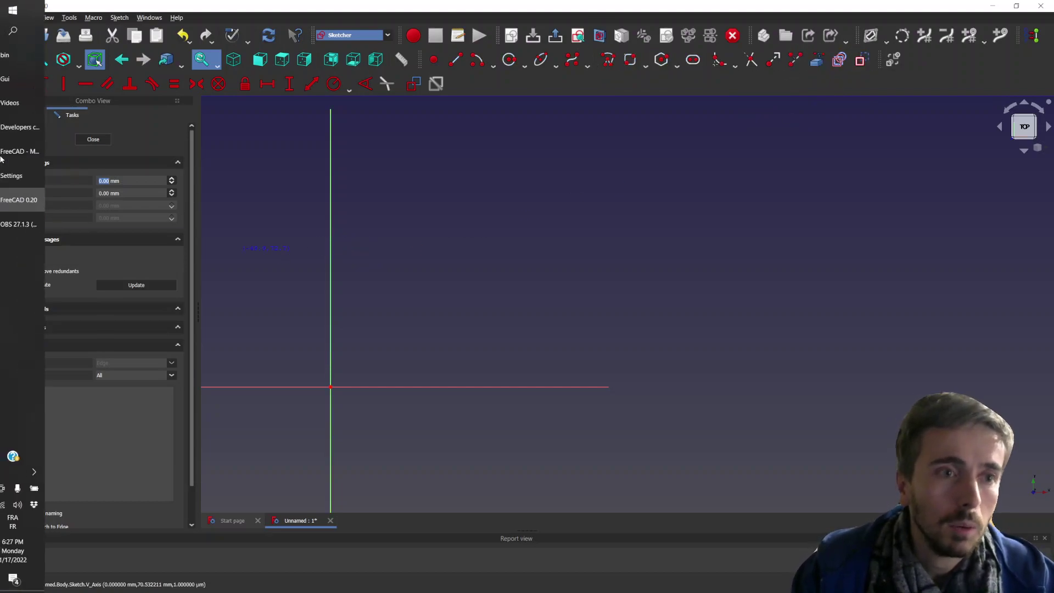
pyautogui.click(41, 157)
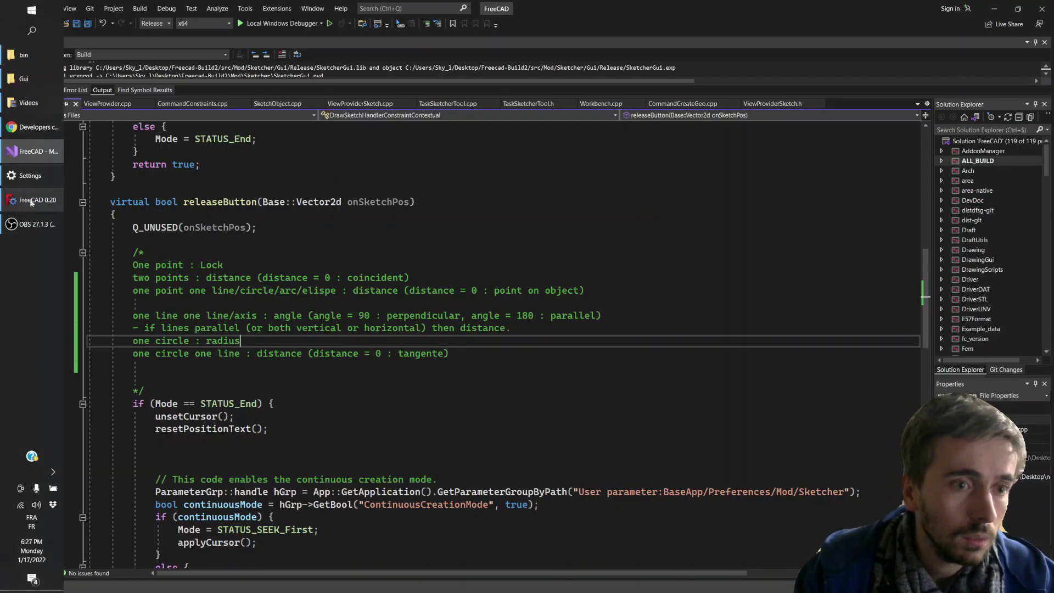
pyautogui.click(32, 228)
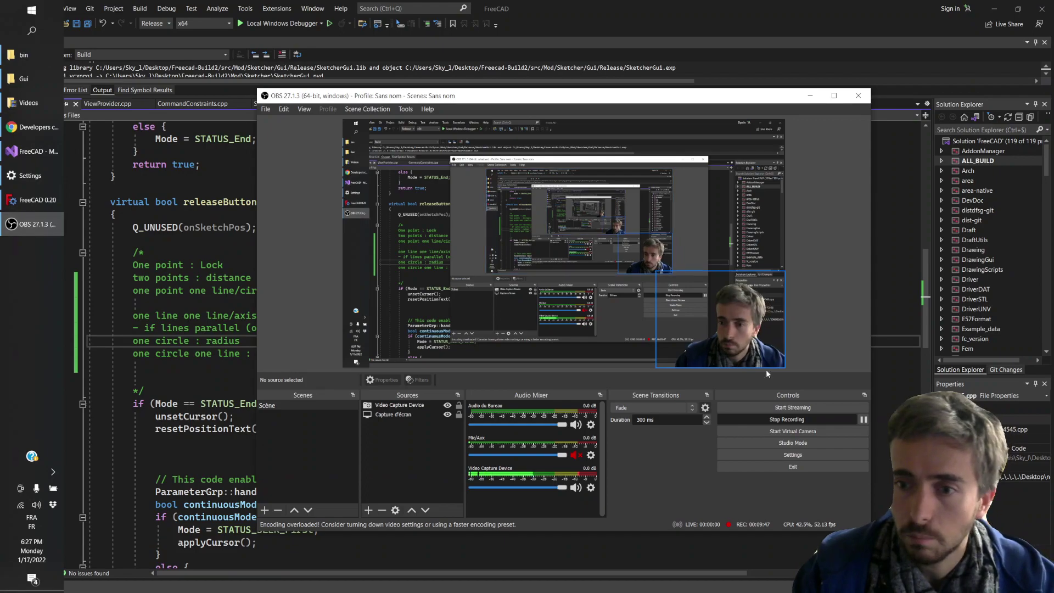